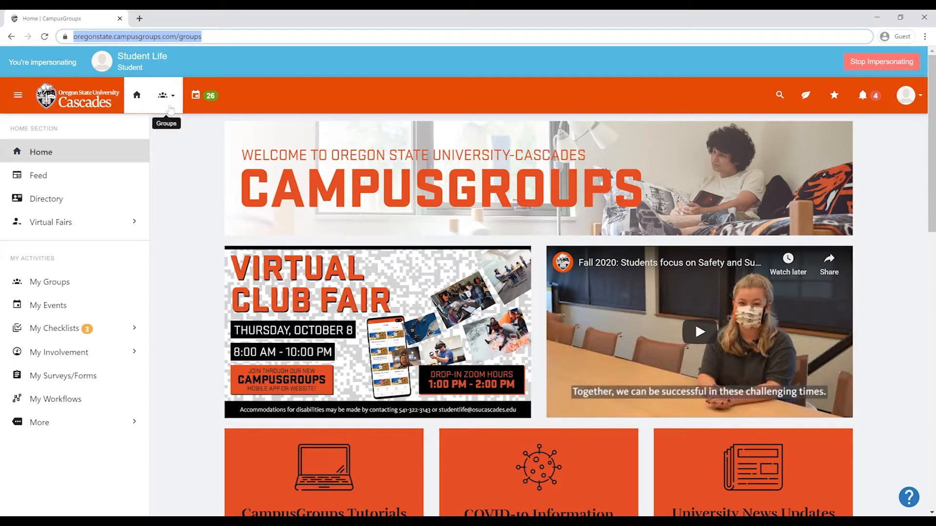
Step: Open the Events Council group's management dashboard and start creating a new event
{"action": "left_click", "coordinate": [166, 95]}
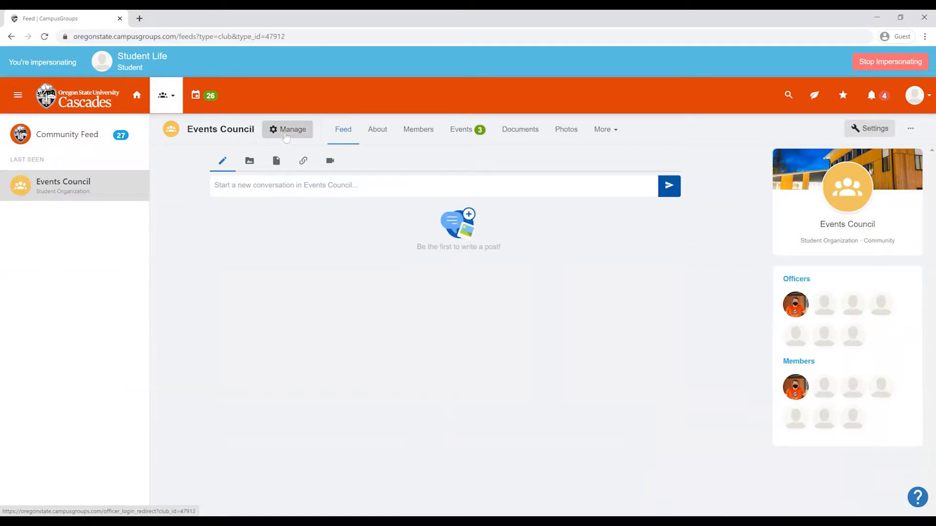
{"action": "left_click", "coordinate": [286, 130]}
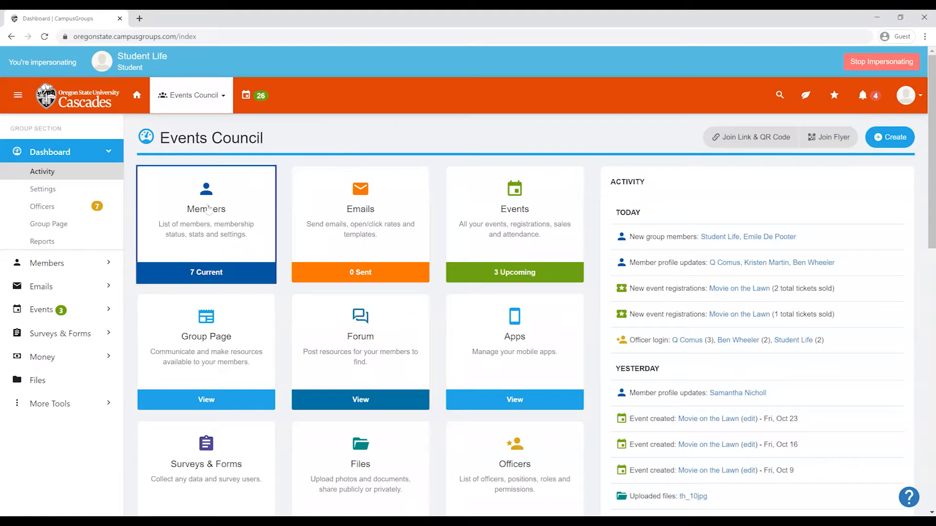
{"action": "left_click", "coordinate": [896, 145]}
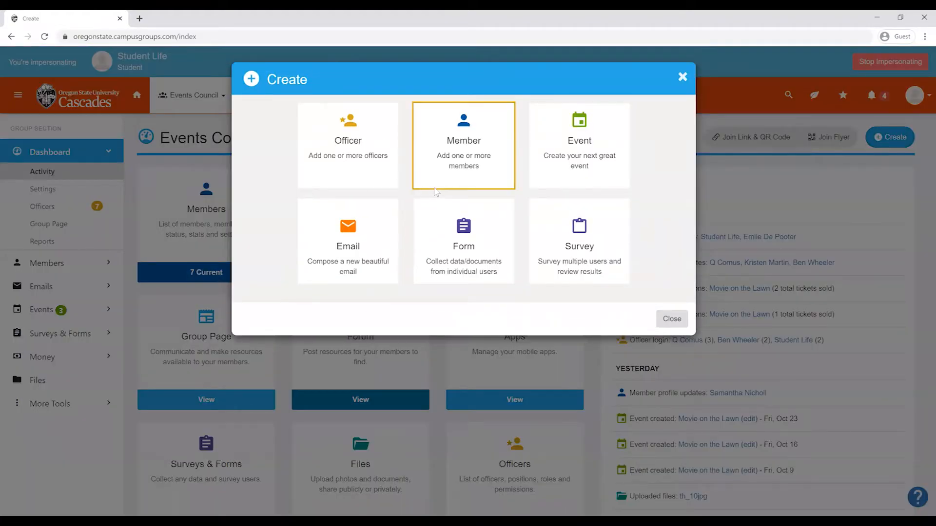
{"action": "left_click", "coordinate": [585, 140]}
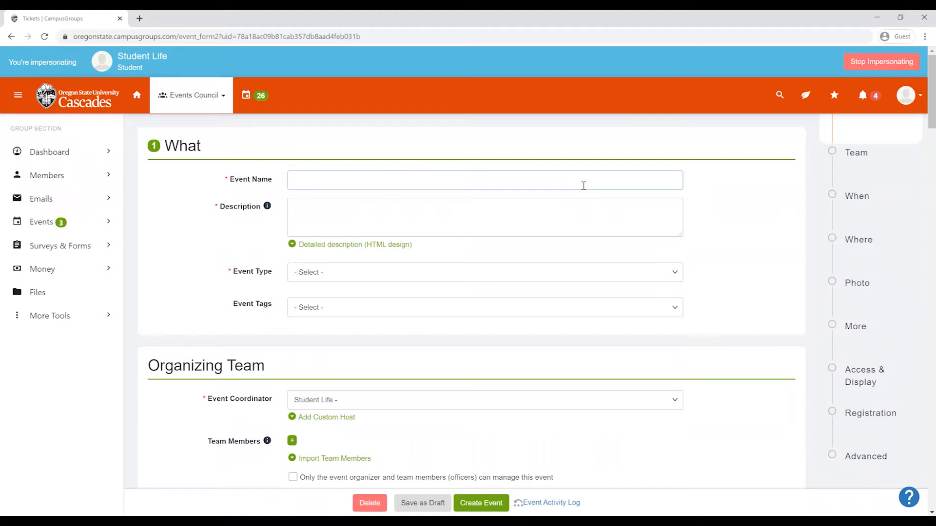
Step: Name the event "Example" and enter the description "This is a short description."
{"action": "type", "text": "Example"}
{"action": "key", "text": "Tab"}
{"action": "type", "text": "This is a sort"}
{"action": "key", "text": "BackSpace"}
{"action": "key", "text": "BackSpace"}
{"action": "key", "text": "BackSpace"}
{"action": "type", "text": "hort de"}
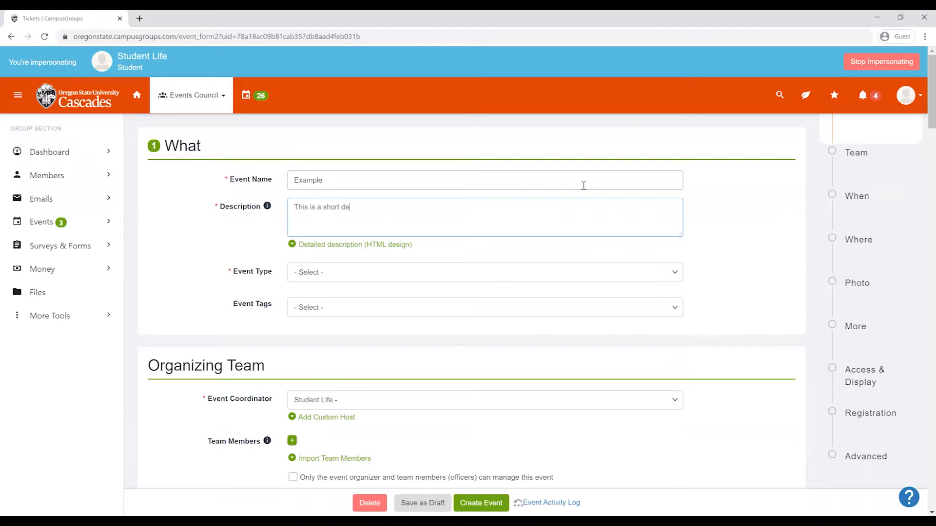
{"action": "type", "text": "scription."}
Step: Add a detailed HTML description reading "This is a longer description."
{"action": "left_click", "coordinate": [392, 245]}
{"action": "scroll", "coordinate": [550, 253], "scroll_direction": "down", "scroll_amount": 2}
{"action": "left_click", "coordinate": [545, 306]}
{"action": "type", "text": "This is"}
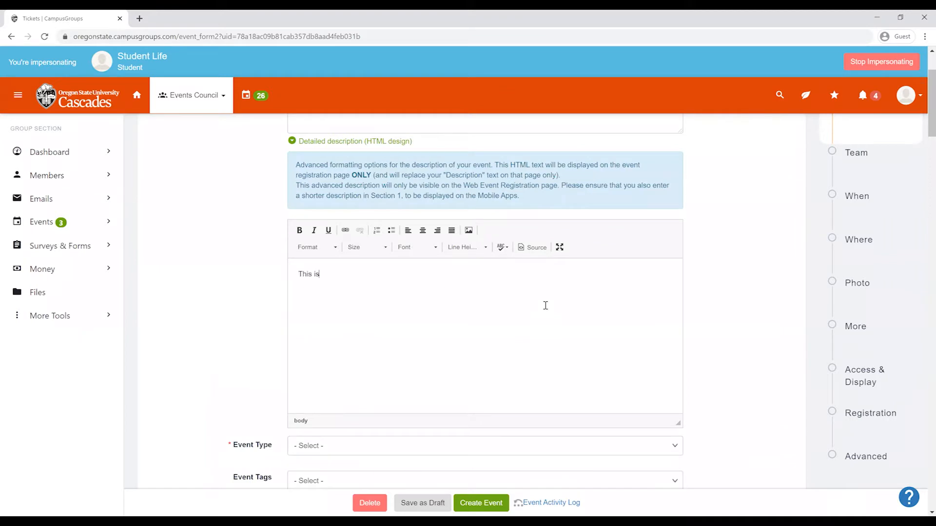
{"action": "type", "text": " a longer description."}
Step: Make the detailed description text bold and centre it
{"action": "left_click_drag", "start_coordinate": [415, 285], "coordinate": [271, 274]}
{"action": "left_click", "coordinate": [300, 230]}
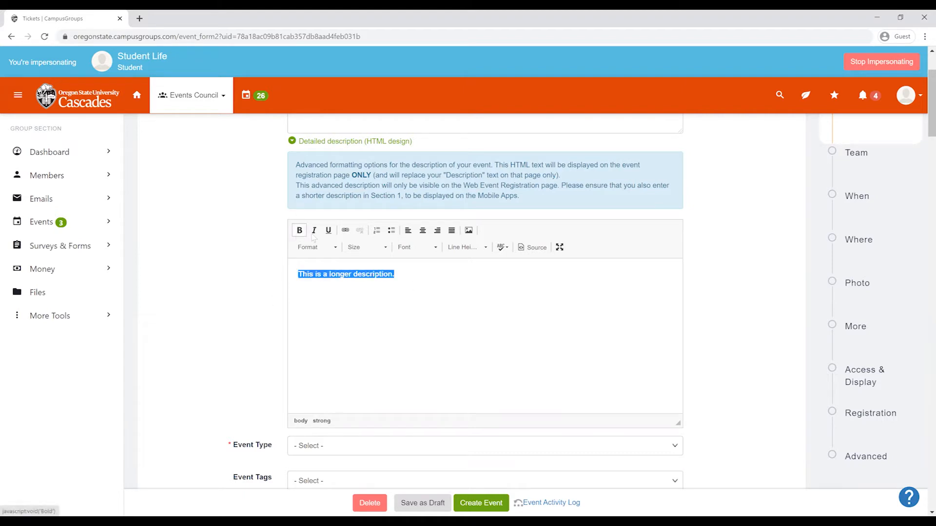
{"action": "left_click", "coordinate": [422, 230]}
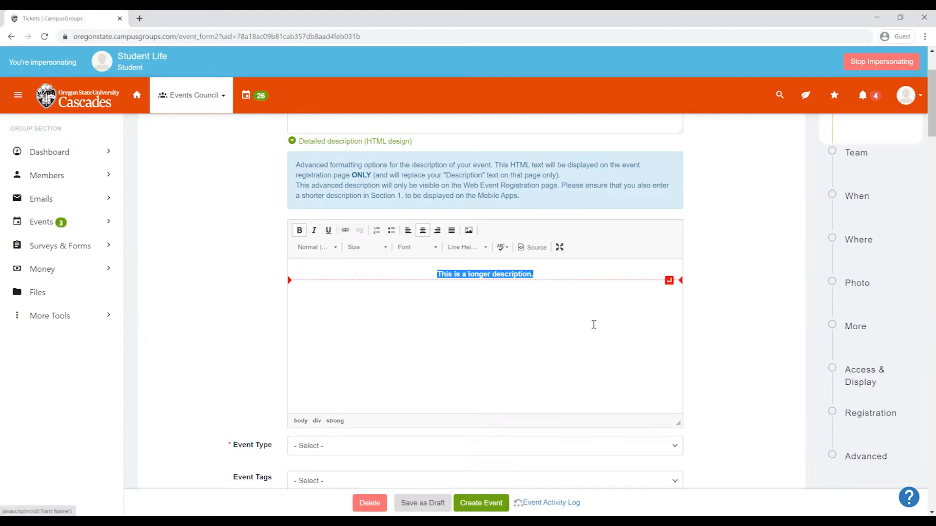
{"action": "left_click", "coordinate": [716, 285]}
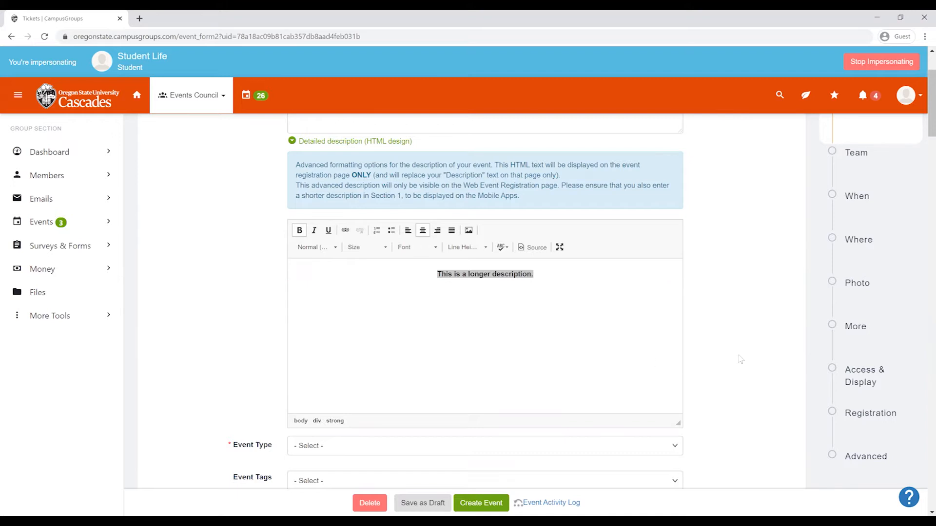
{"action": "left_click", "coordinate": [587, 283]}
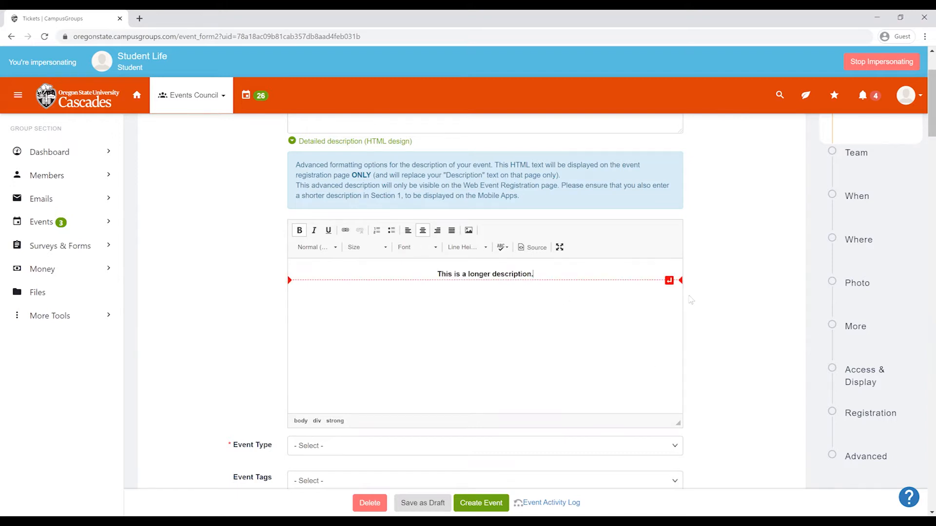
Step: Set the event type to Social and view the available event tags without choosing one
{"action": "scroll", "coordinate": [748, 289], "scroll_direction": "down", "scroll_amount": 4}
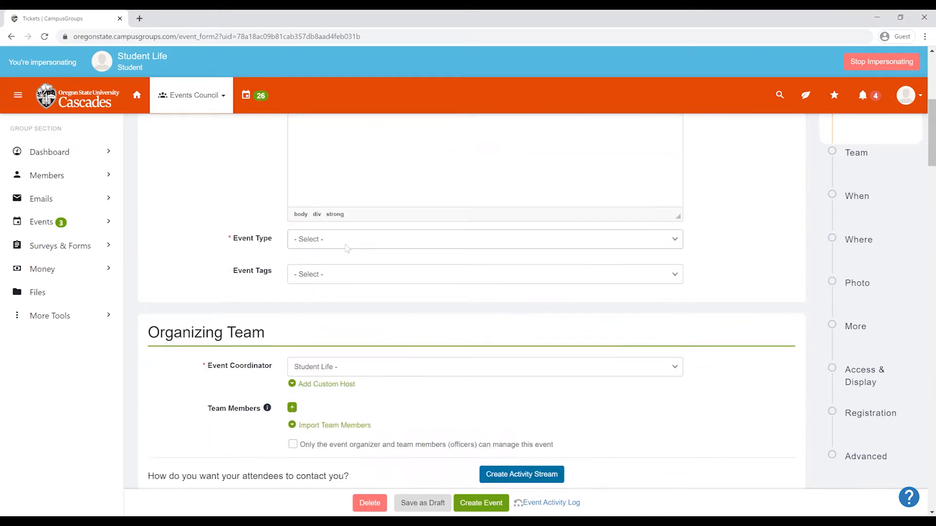
{"action": "left_click", "coordinate": [347, 246]}
{"action": "scroll", "coordinate": [360, 288], "scroll_direction": "down", "scroll_amount": 3}
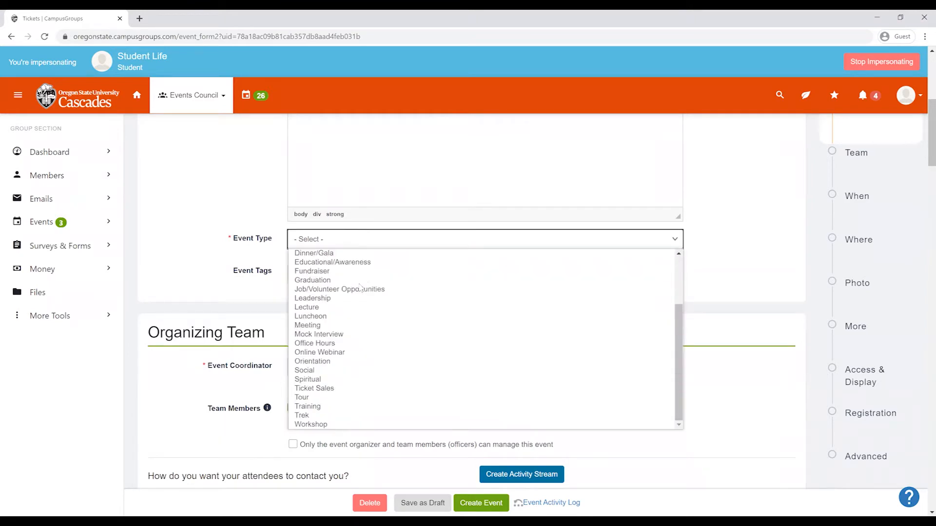
{"action": "left_click", "coordinate": [354, 371]}
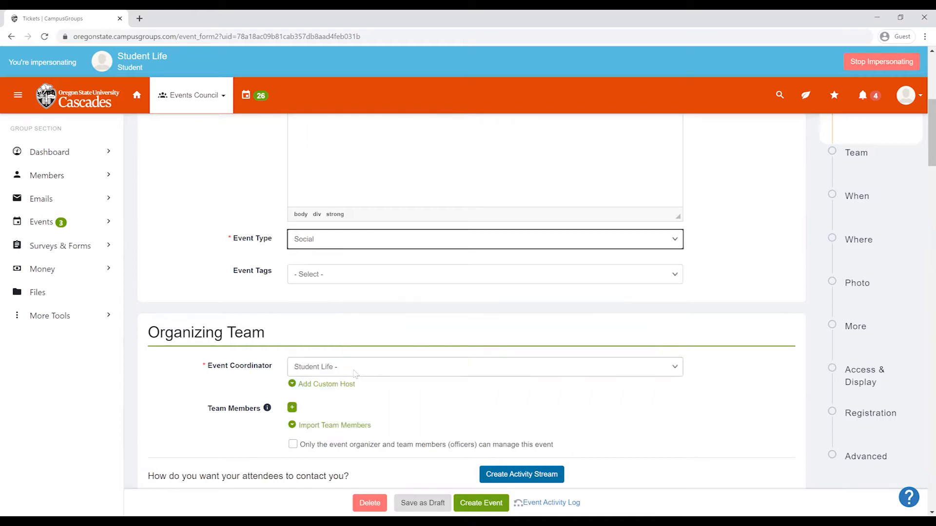
{"action": "left_click", "coordinate": [354, 277]}
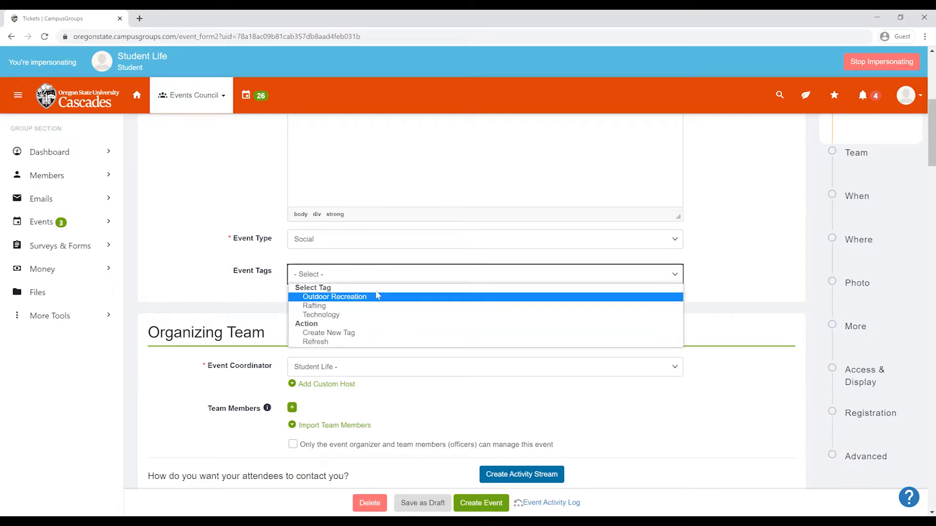
{"action": "left_click", "coordinate": [731, 249]}
Step: Select Student Life as the event coordinator for the organizing team
{"action": "scroll", "coordinate": [731, 250], "scroll_direction": "down", "scroll_amount": 3}
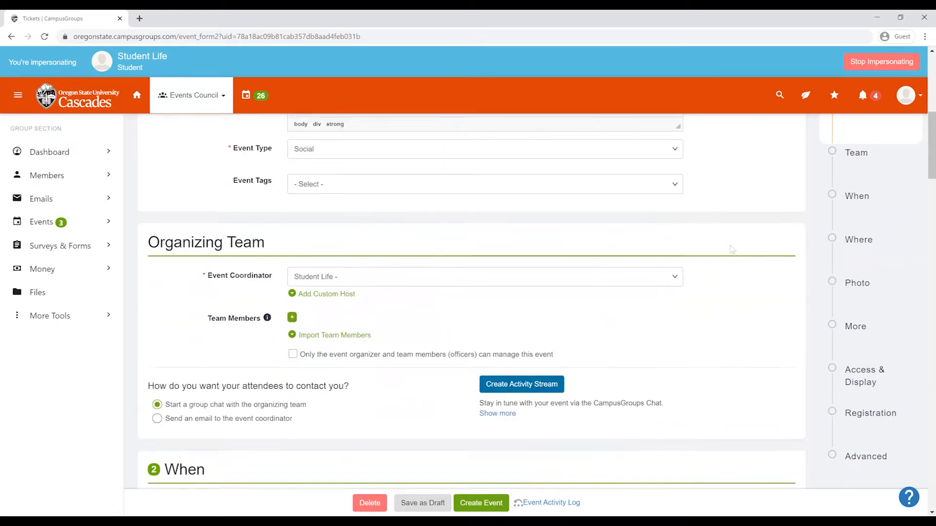
{"action": "left_click", "coordinate": [382, 217]}
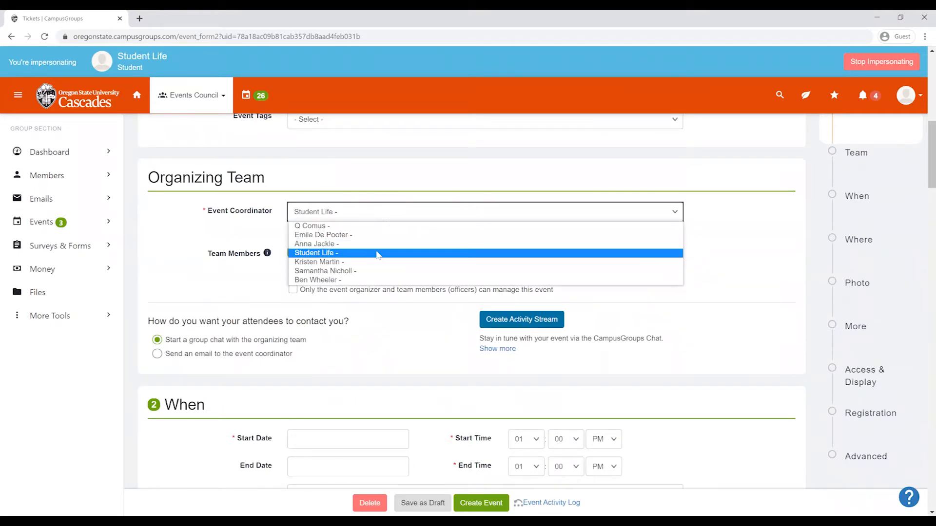
{"action": "left_click", "coordinate": [375, 254]}
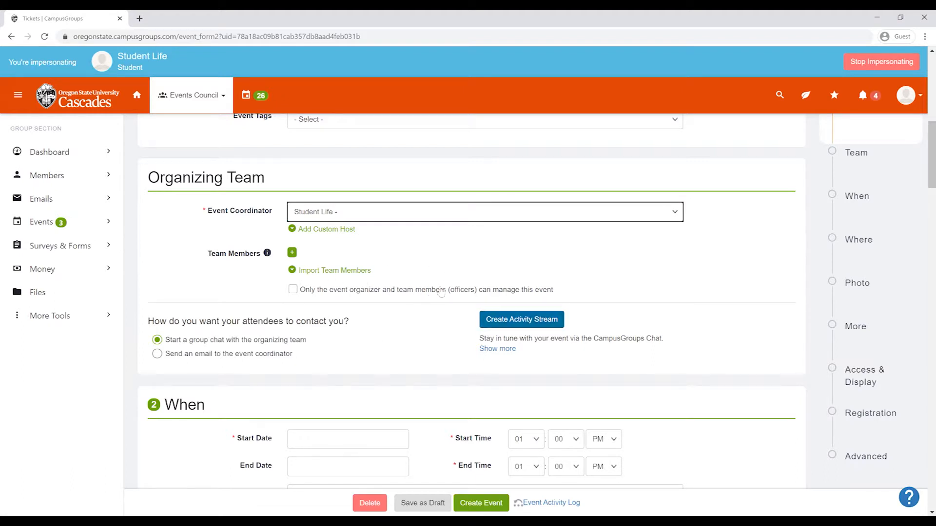
Step: Set the event's start and end dates to 09 Oct 20 and its end time to 02:00 PM
{"action": "scroll", "coordinate": [441, 292], "scroll_direction": "down", "scroll_amount": 4}
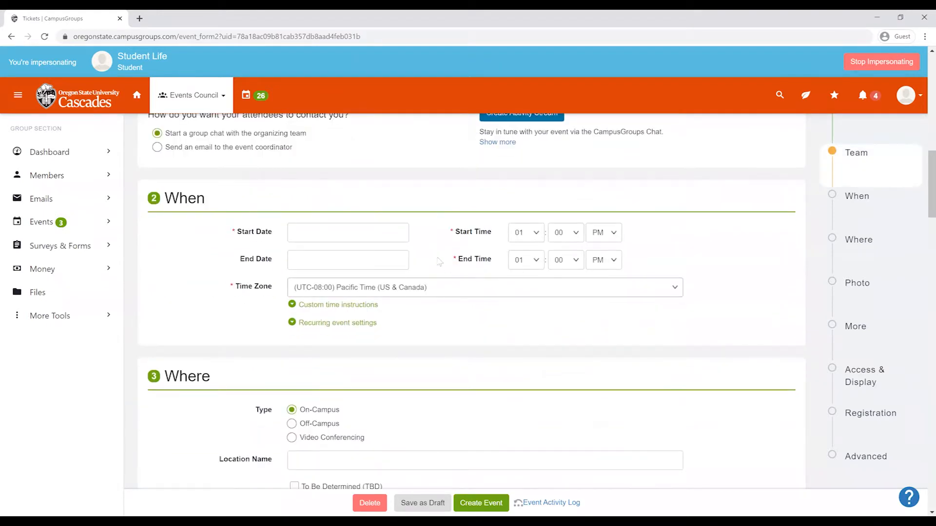
{"action": "left_click", "coordinate": [389, 240]}
{"action": "left_click", "coordinate": [387, 301]}
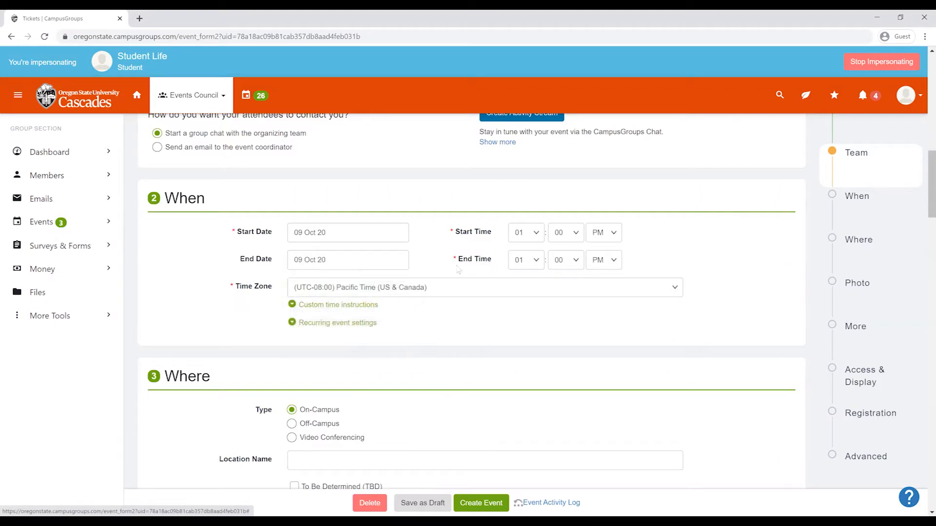
{"action": "left_click", "coordinate": [530, 268]}
{"action": "left_click", "coordinate": [524, 291]}
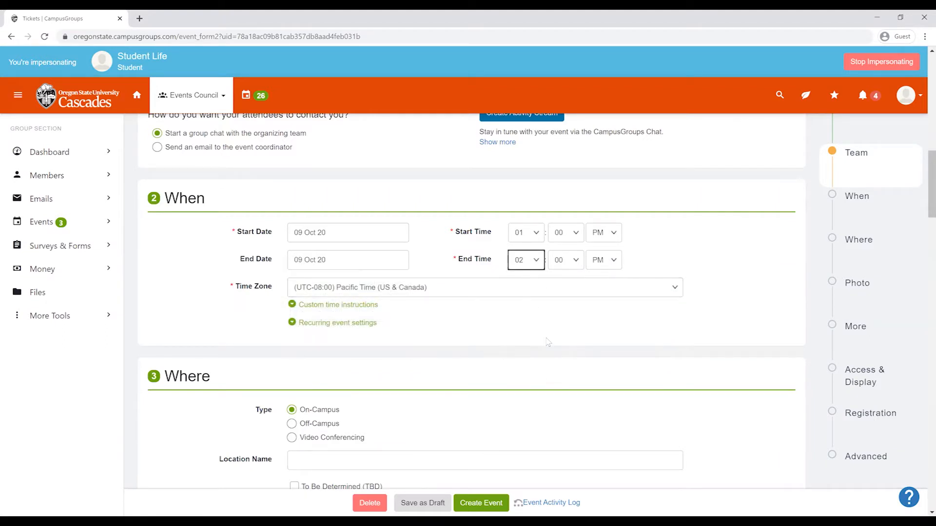
Step: Look at the custom time instructions and the recurring event date settings, and collapse both
{"action": "left_click", "coordinate": [359, 309]}
{"action": "left_click", "coordinate": [358, 305]}
{"action": "left_click", "coordinate": [315, 322]}
{"action": "scroll", "coordinate": [487, 306], "scroll_direction": "down", "scroll_amount": 4}
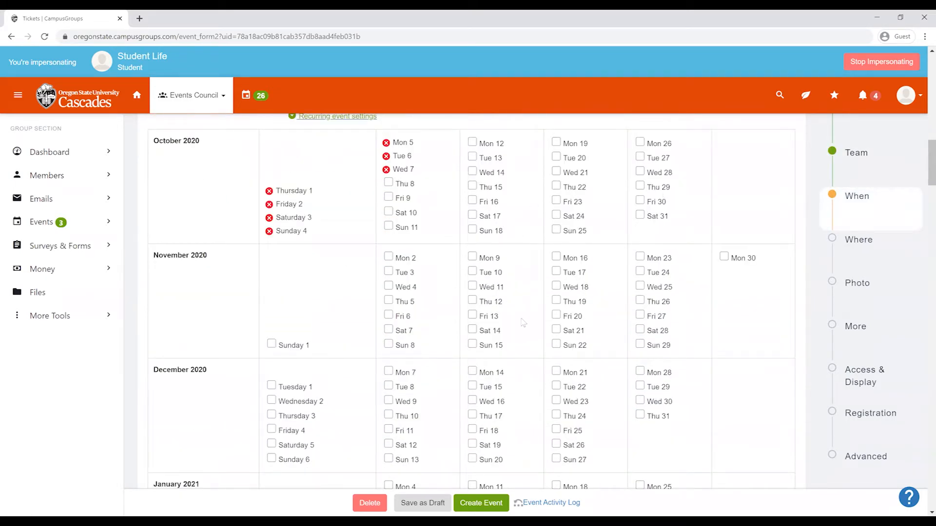
{"action": "scroll", "coordinate": [523, 322], "scroll_direction": "up", "scroll_amount": 2}
{"action": "left_click", "coordinate": [351, 224]}
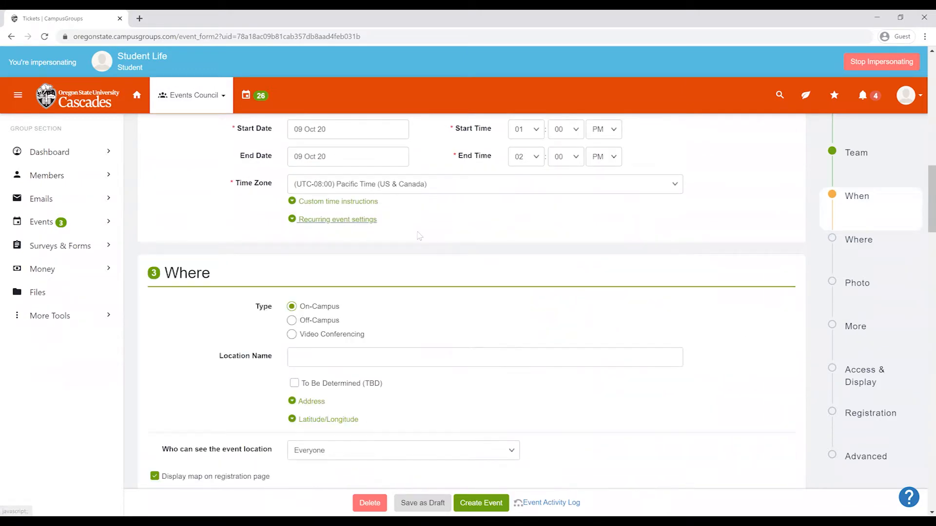
Step: Set the event location type to Video Conferencing with Zoom as the meeting app
{"action": "scroll", "coordinate": [419, 236], "scroll_direction": "down", "scroll_amount": 2}
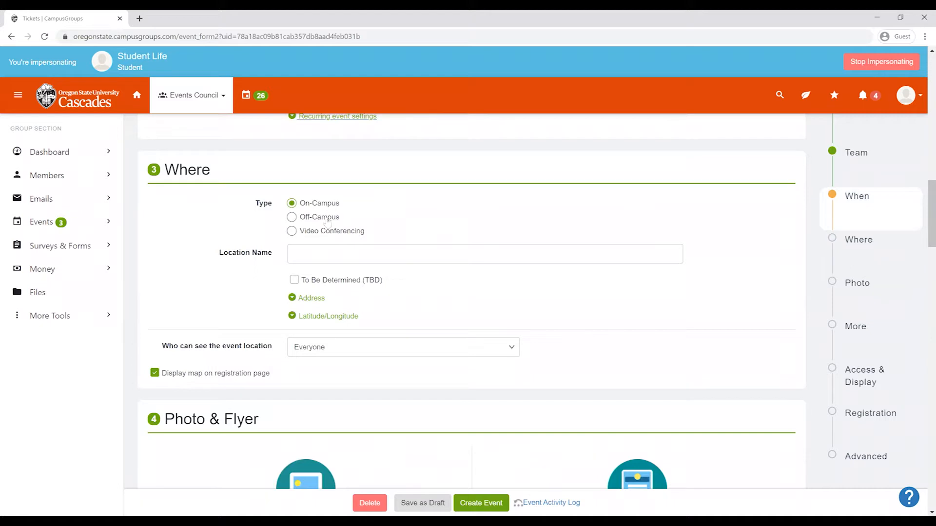
{"action": "left_click", "coordinate": [324, 233]}
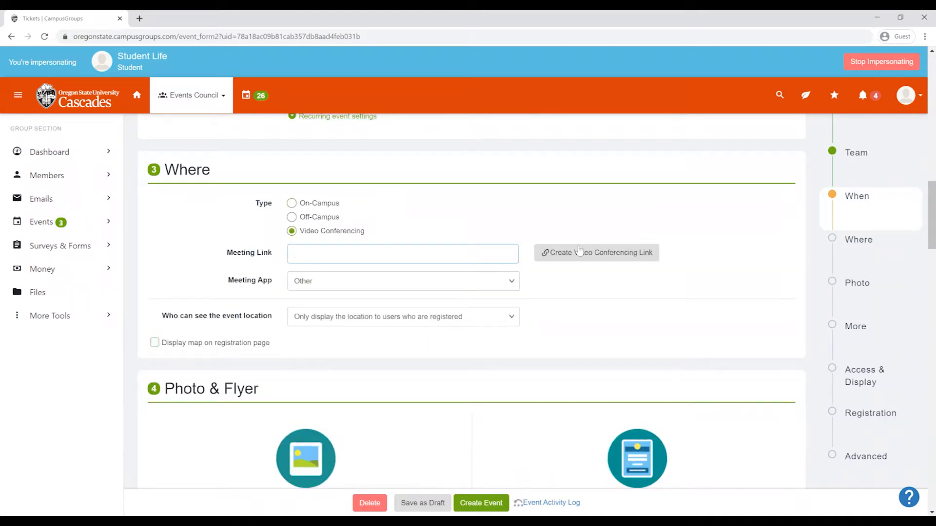
{"action": "left_click", "coordinate": [484, 285]}
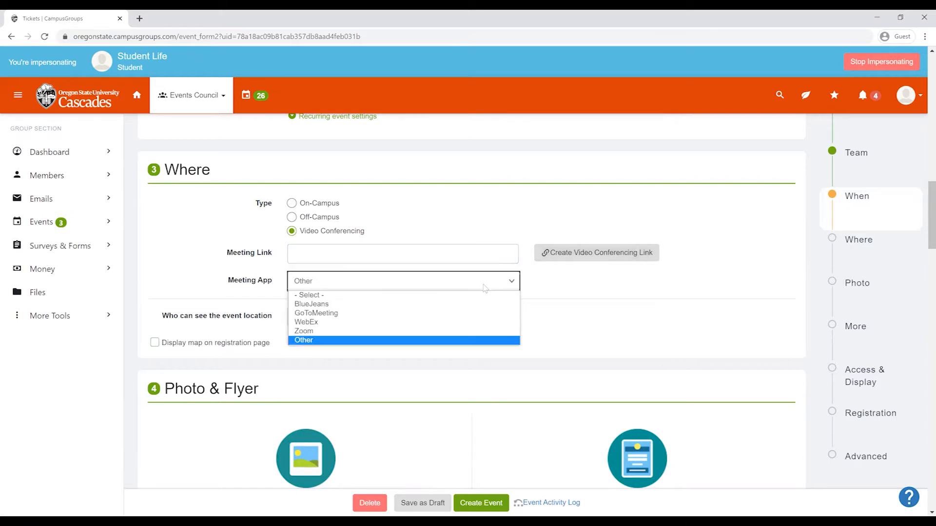
{"action": "left_click", "coordinate": [464, 331]}
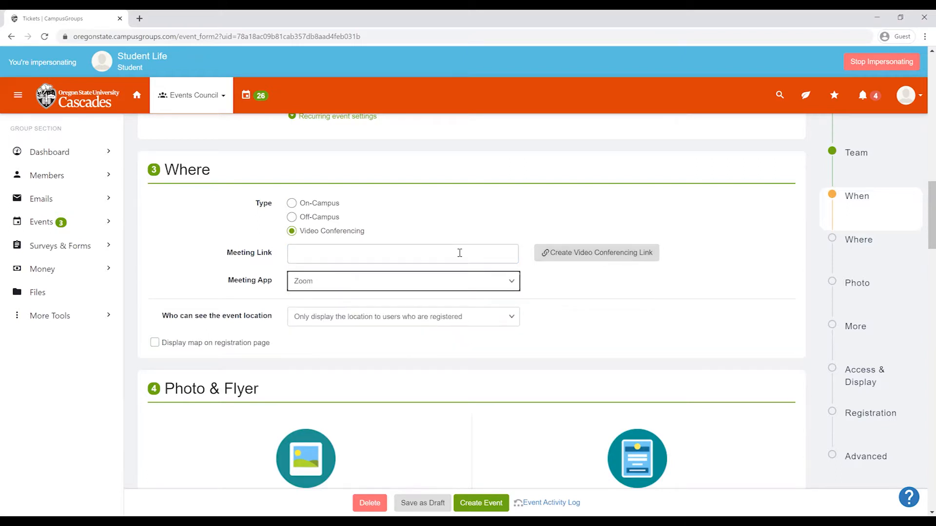
Step: Set the location type to On-Campus and view the address, latitude/longitude and location visibility options
{"action": "left_click", "coordinate": [334, 206]}
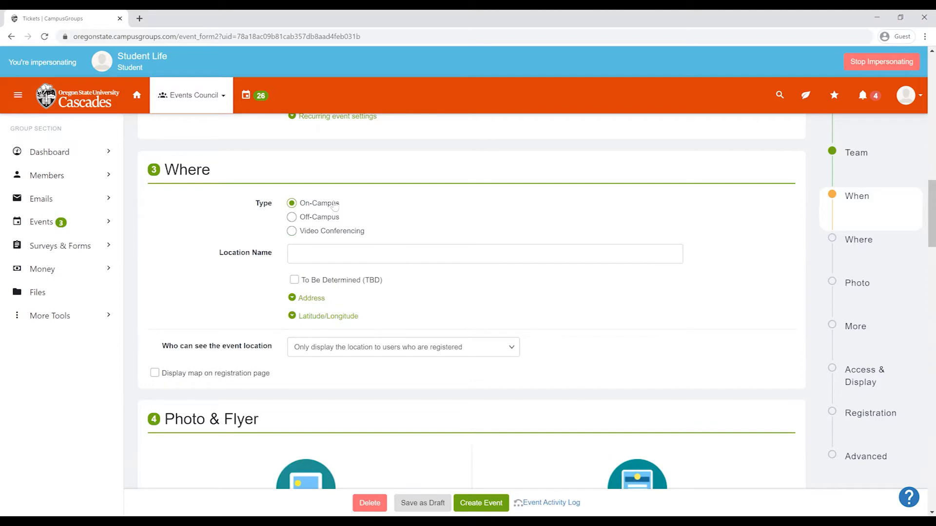
{"action": "left_click", "coordinate": [330, 261]}
{"action": "double_click", "coordinate": [313, 302]}
{"action": "left_click", "coordinate": [322, 318]}
{"action": "left_click", "coordinate": [322, 318]}
{"action": "left_click", "coordinate": [408, 350]}
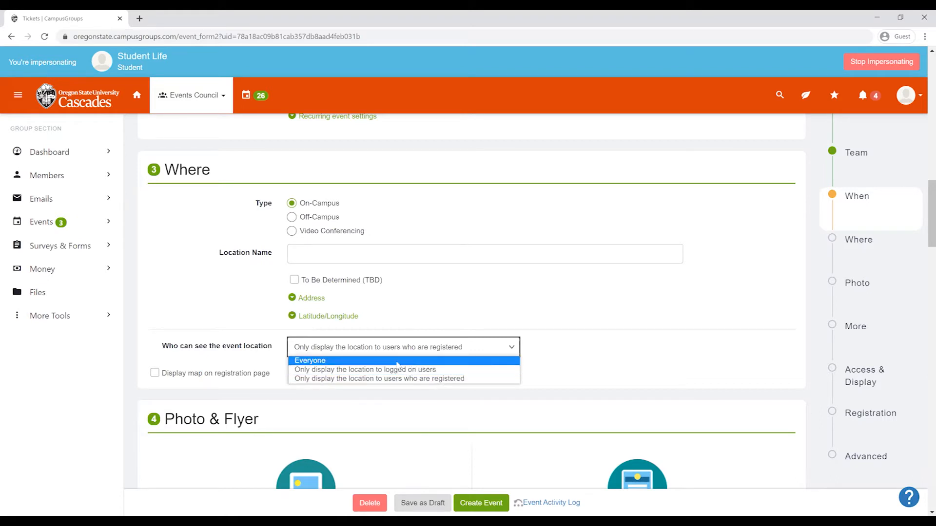
{"action": "left_click", "coordinate": [235, 363]}
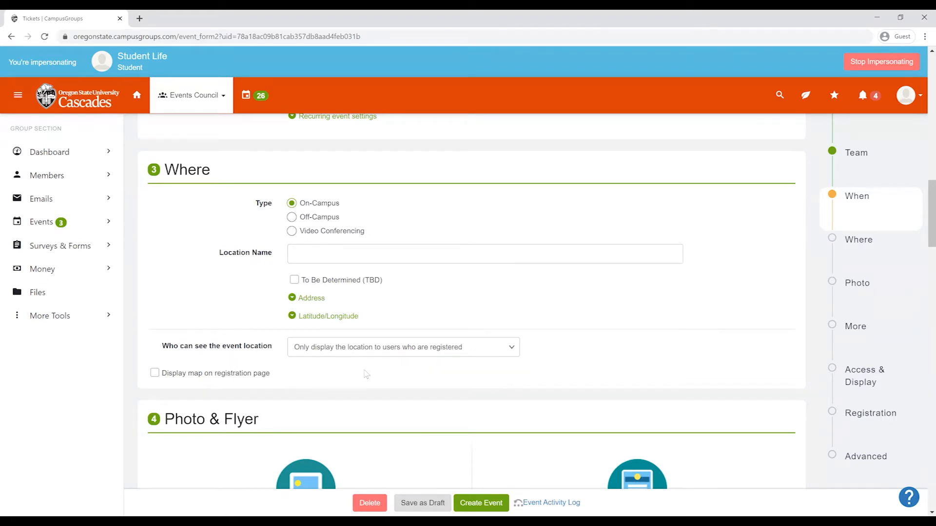
Step: Review the photo and flyer uploads, the food provided details and the registration access options
{"action": "scroll", "coordinate": [366, 375], "scroll_direction": "down", "scroll_amount": 5}
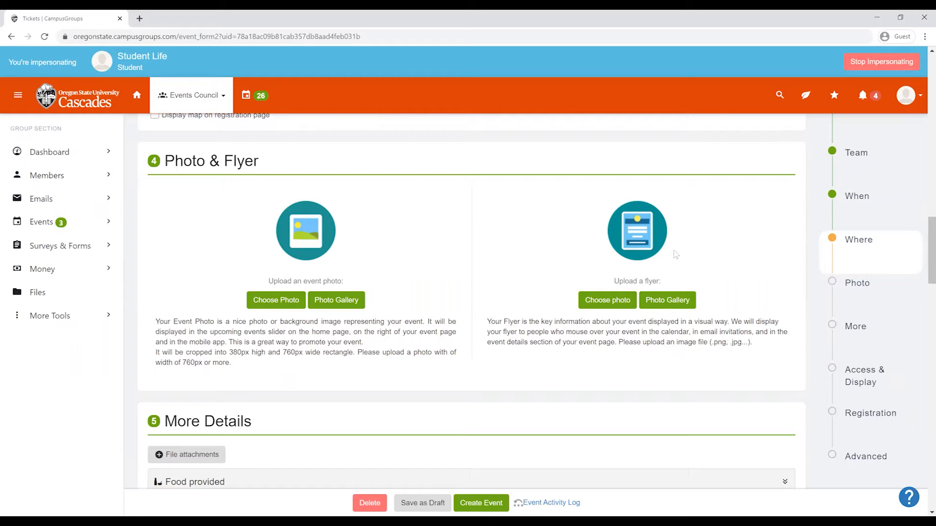
{"action": "scroll", "coordinate": [674, 254], "scroll_direction": "down", "scroll_amount": 5}
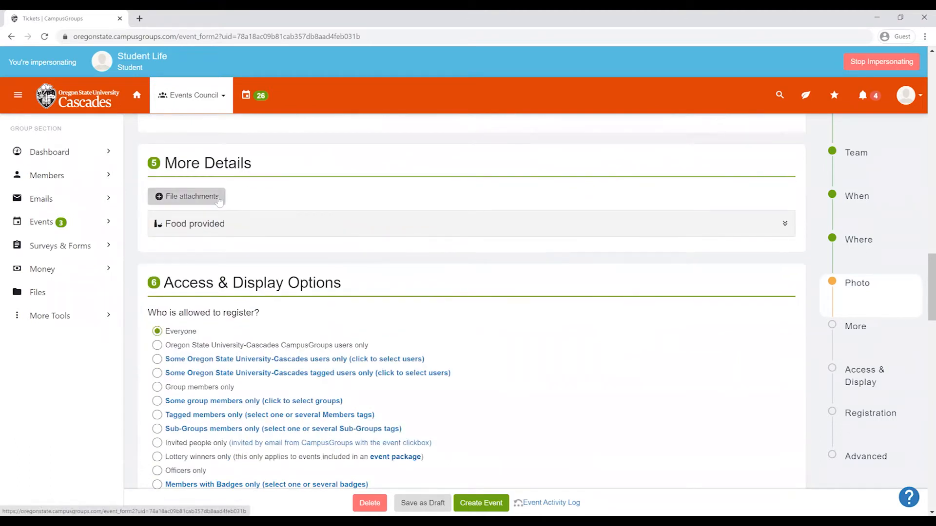
{"action": "left_click", "coordinate": [265, 223]}
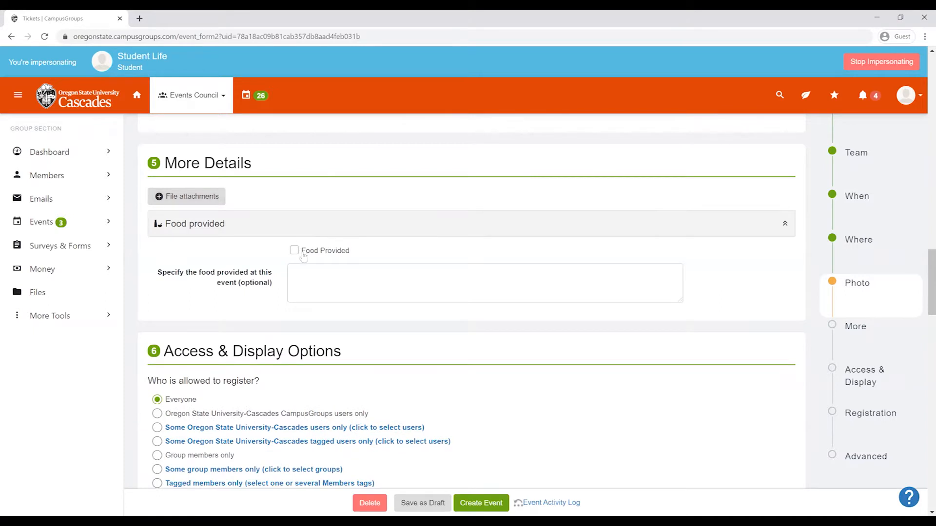
{"action": "left_click", "coordinate": [308, 284]}
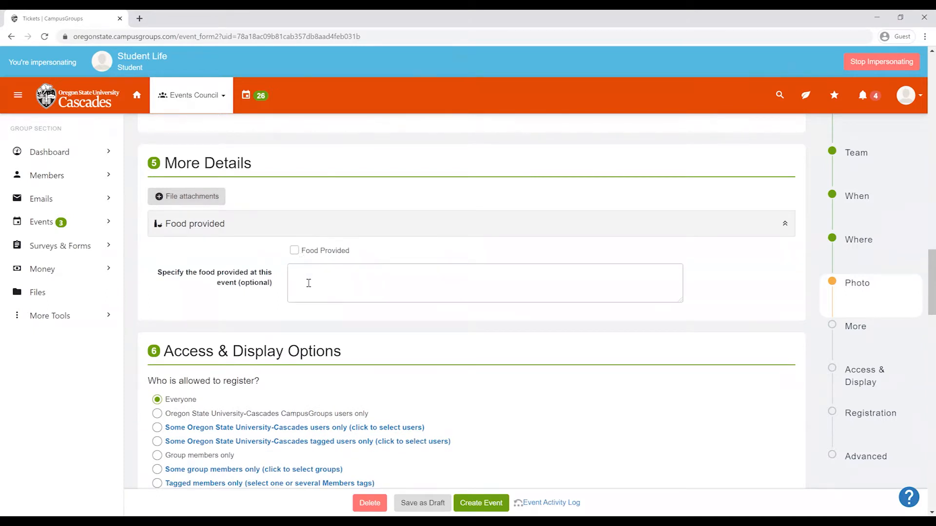
{"action": "left_click", "coordinate": [326, 232]}
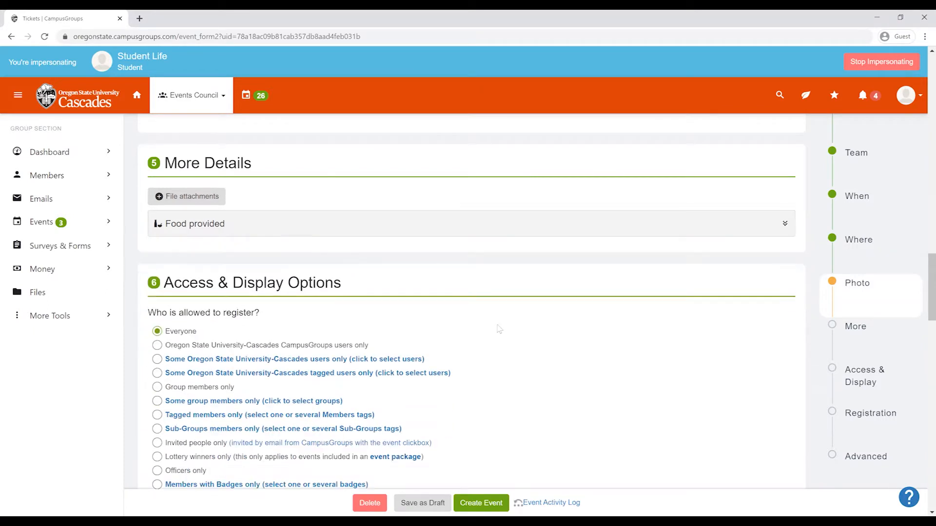
{"action": "scroll", "coordinate": [507, 324], "scroll_direction": "down", "scroll_amount": 2}
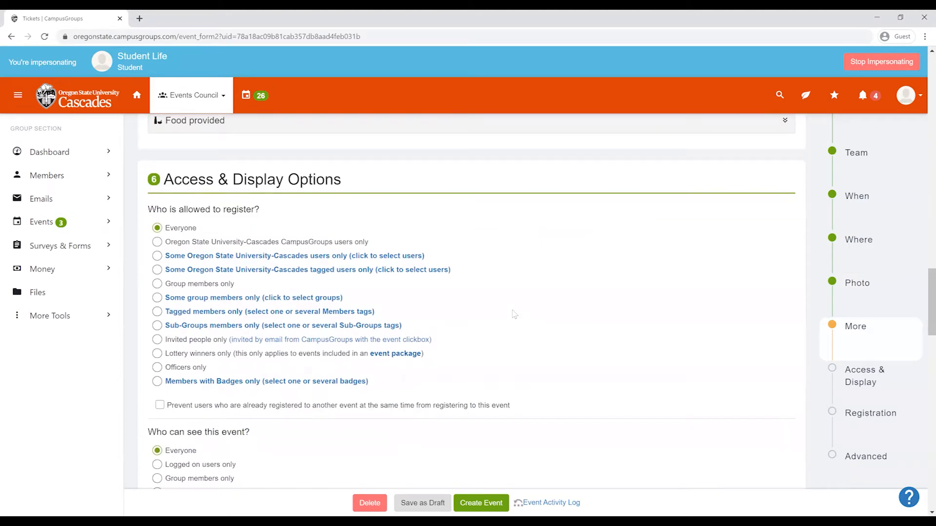
Step: Review the options for who is allowed to register and who can see the event
{"action": "scroll", "coordinate": [512, 316], "scroll_direction": "down", "scroll_amount": 1}
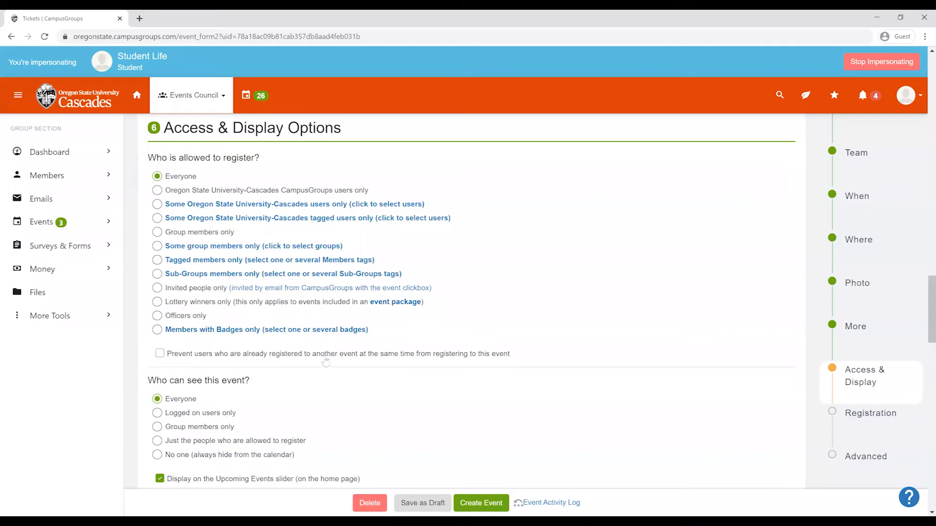
{"action": "scroll", "coordinate": [332, 361], "scroll_direction": "down", "scroll_amount": 2}
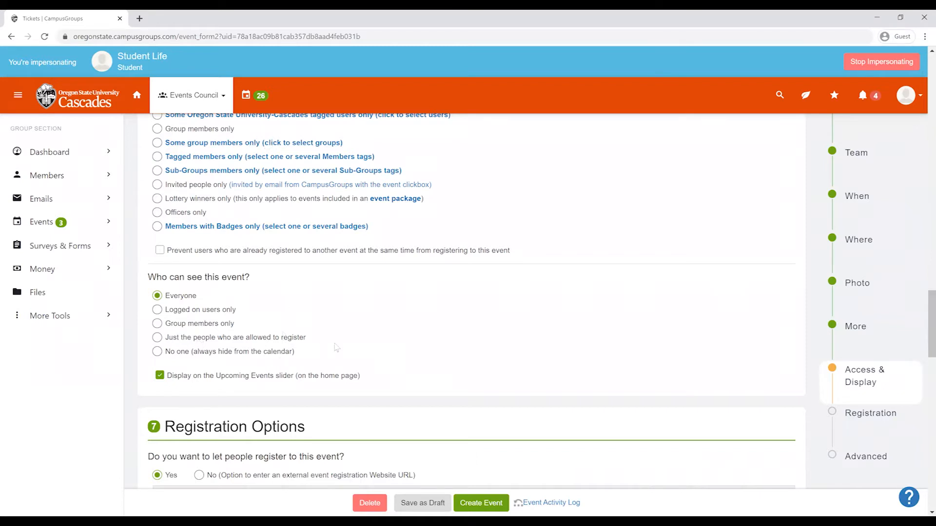
{"action": "scroll", "coordinate": [419, 336], "scroll_direction": "down", "scroll_amount": 2}
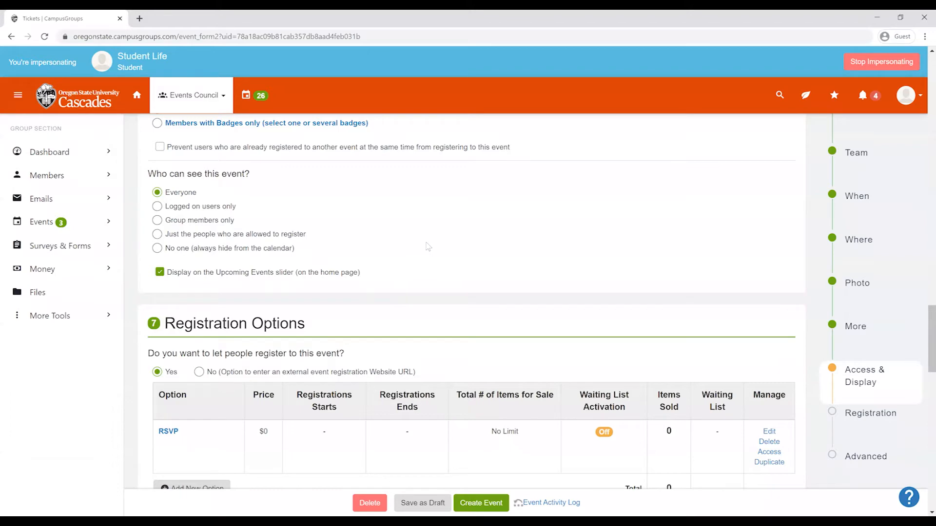
{"action": "scroll", "coordinate": [428, 247], "scroll_direction": "down", "scroll_amount": 2}
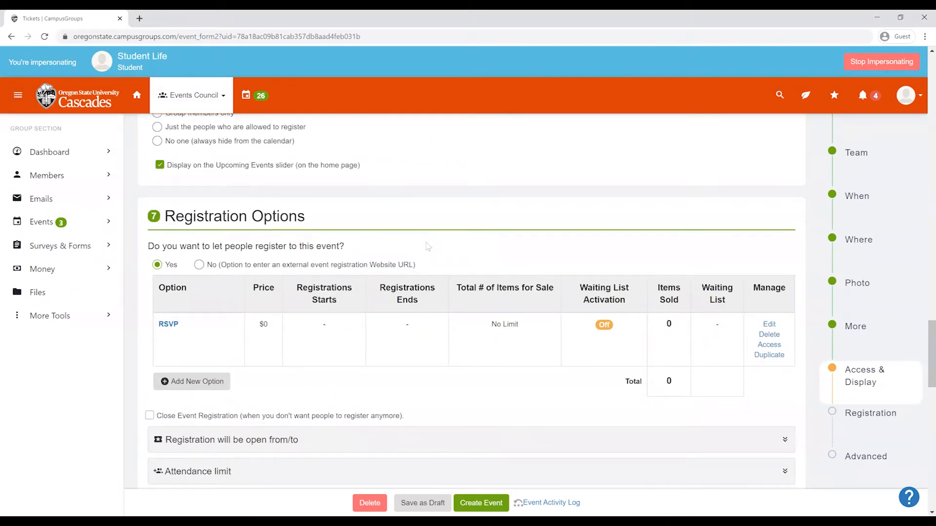
Step: View the external event registration website option, and set registration for the event back to Yes
{"action": "scroll", "coordinate": [424, 249], "scroll_direction": "down", "scroll_amount": 1}
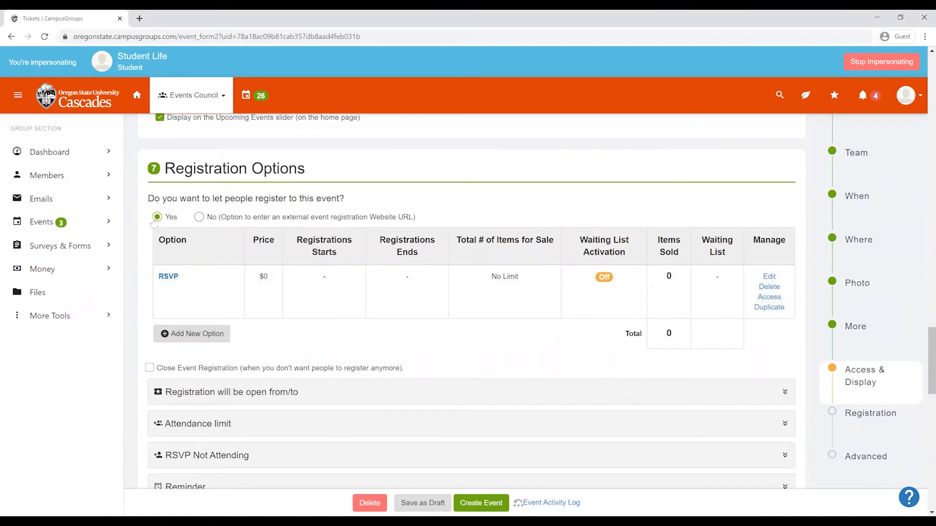
{"action": "left_click", "coordinate": [200, 217]}
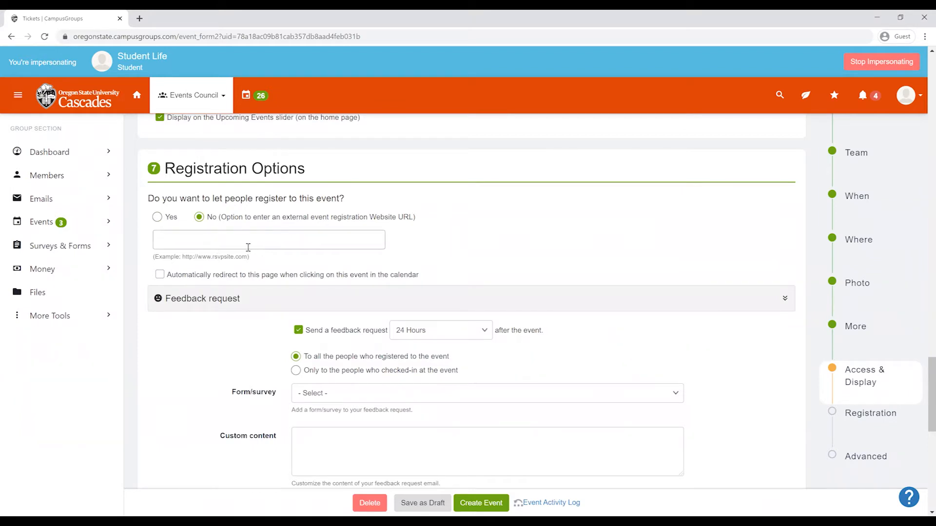
{"action": "left_click", "coordinate": [165, 220]}
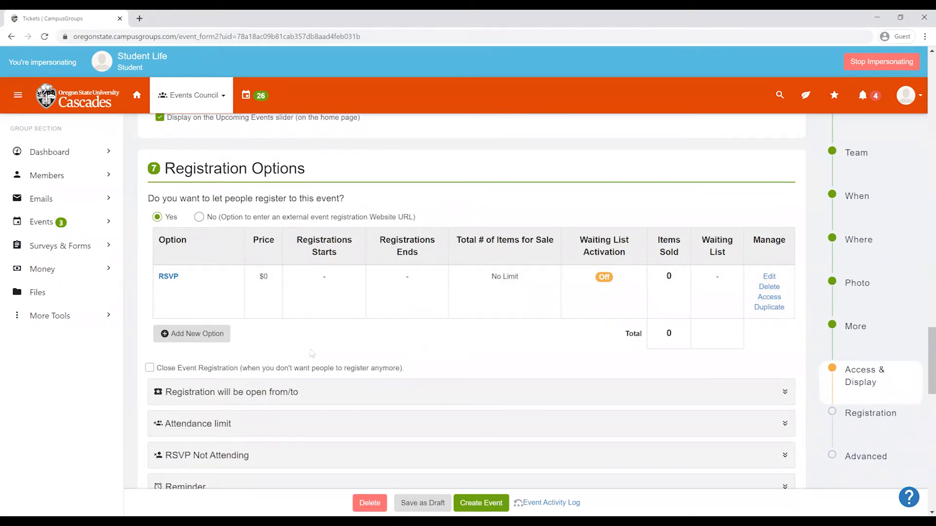
Step: Add a registration option named Virtual with a price of 0 and save it
{"action": "left_click", "coordinate": [207, 336]}
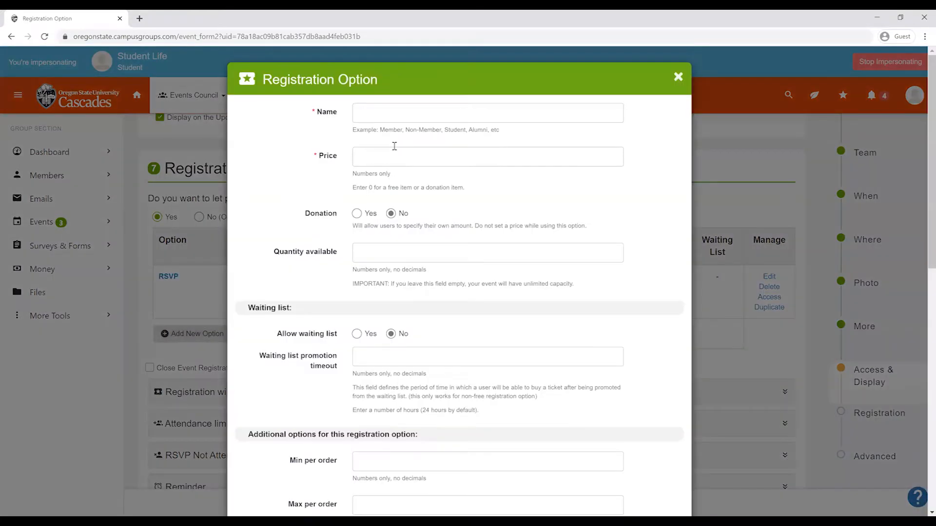
{"action": "left_click", "coordinate": [395, 117]}
{"action": "type", "text": "Virtual"}
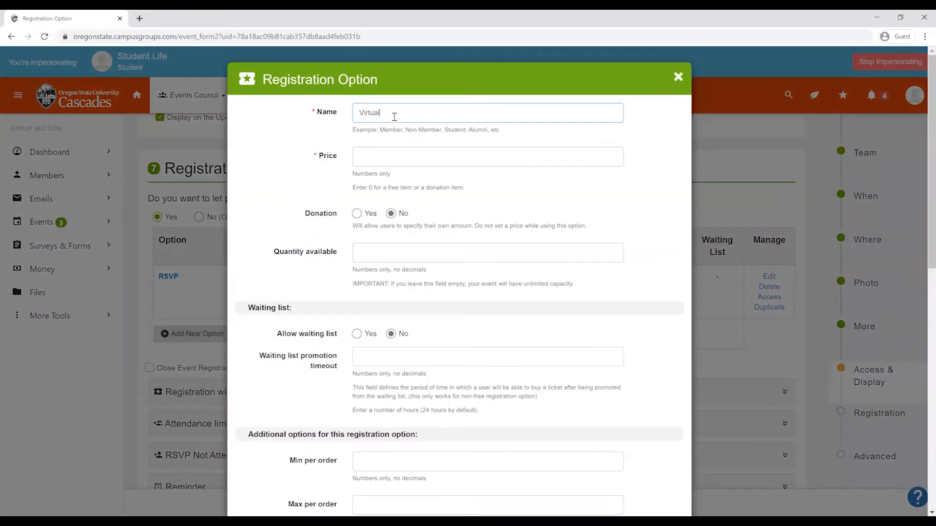
{"action": "left_click", "coordinate": [416, 160]}
{"action": "type", "text": "0"}
{"action": "scroll", "coordinate": [434, 213], "scroll_direction": "down", "scroll_amount": 10}
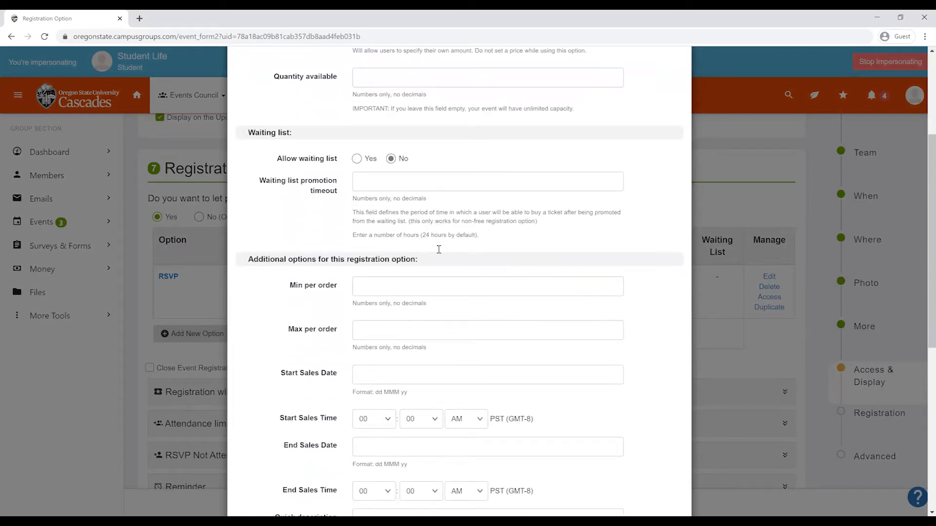
{"action": "scroll", "coordinate": [453, 250], "scroll_direction": "down", "scroll_amount": 1}
{"action": "left_click", "coordinate": [667, 484]}
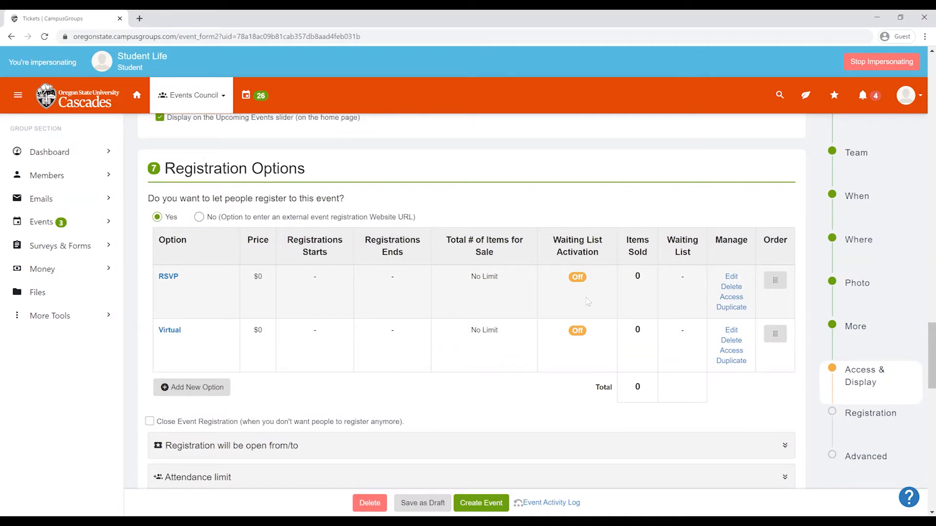
Step: Look at the registration open and close dates and the attendance limit settings, and collapse both
{"action": "scroll", "coordinate": [358, 348], "scroll_direction": "down", "scroll_amount": 2}
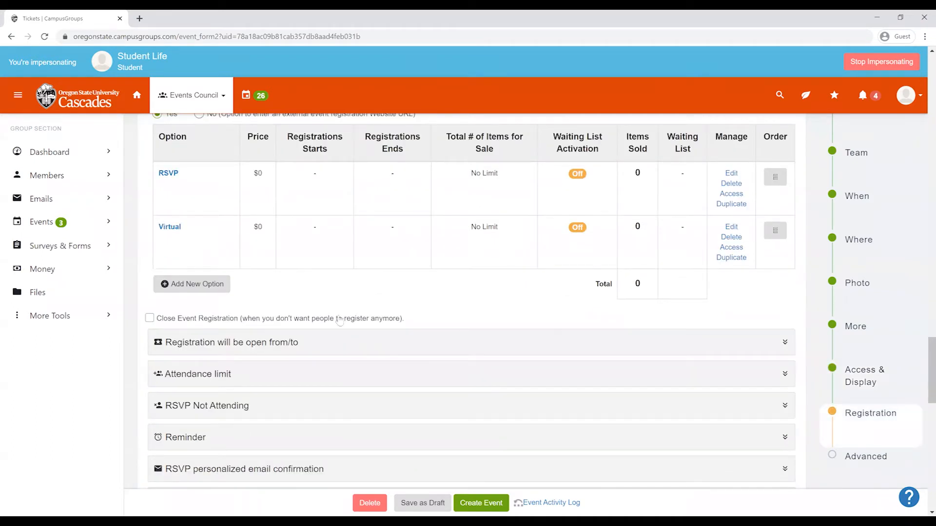
{"action": "left_click", "coordinate": [335, 342]}
{"action": "scroll", "coordinate": [337, 344], "scroll_direction": "down", "scroll_amount": 2}
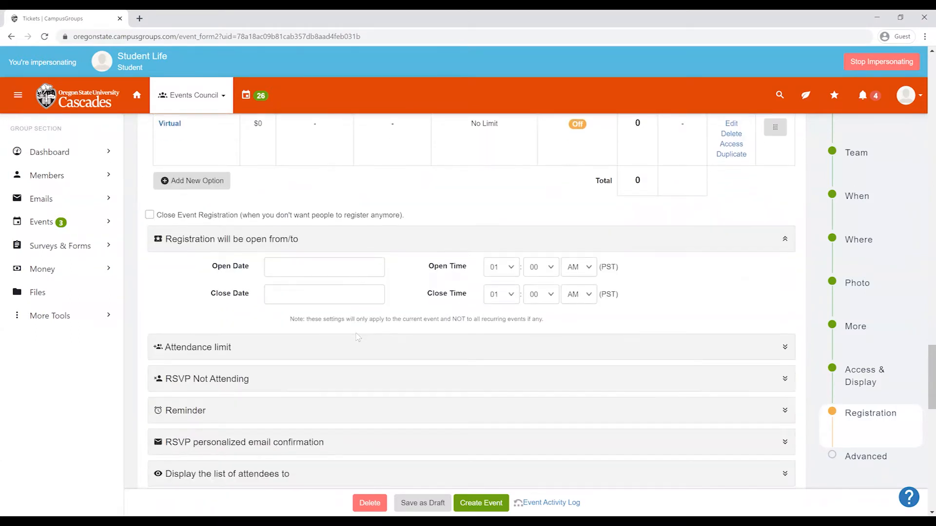
{"action": "scroll", "coordinate": [388, 312], "scroll_direction": "down", "scroll_amount": 1}
{"action": "left_click", "coordinate": [389, 296]}
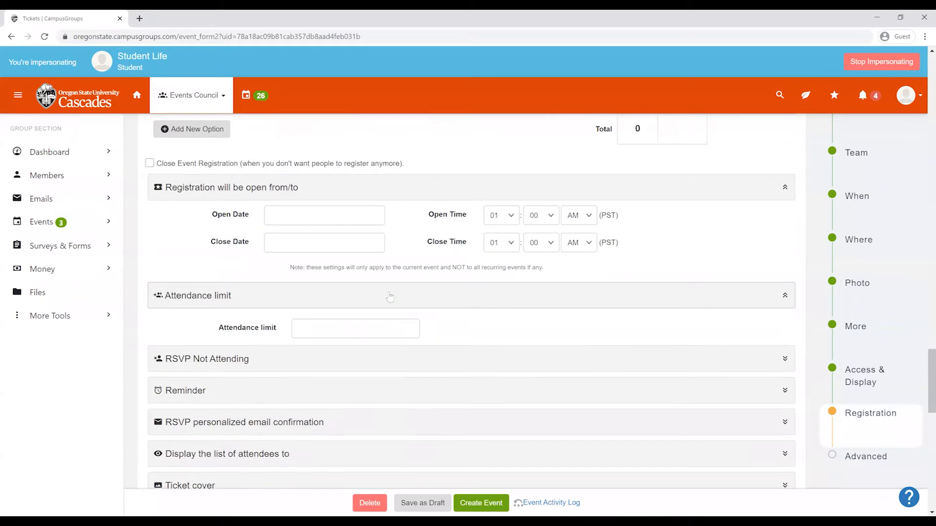
{"action": "scroll", "coordinate": [390, 297], "scroll_direction": "down", "scroll_amount": 2}
{"action": "scroll", "coordinate": [275, 144], "scroll_direction": "up", "scroll_amount": 1}
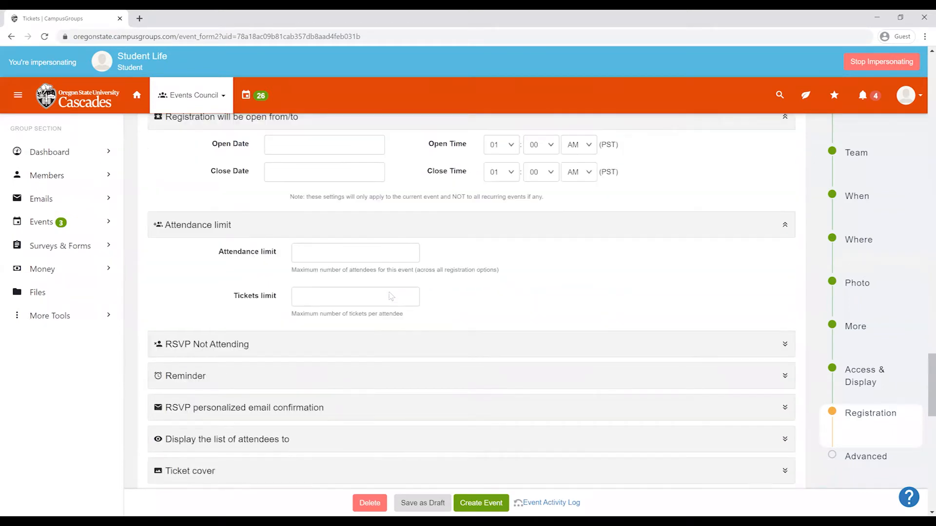
{"action": "left_click", "coordinate": [276, 142]}
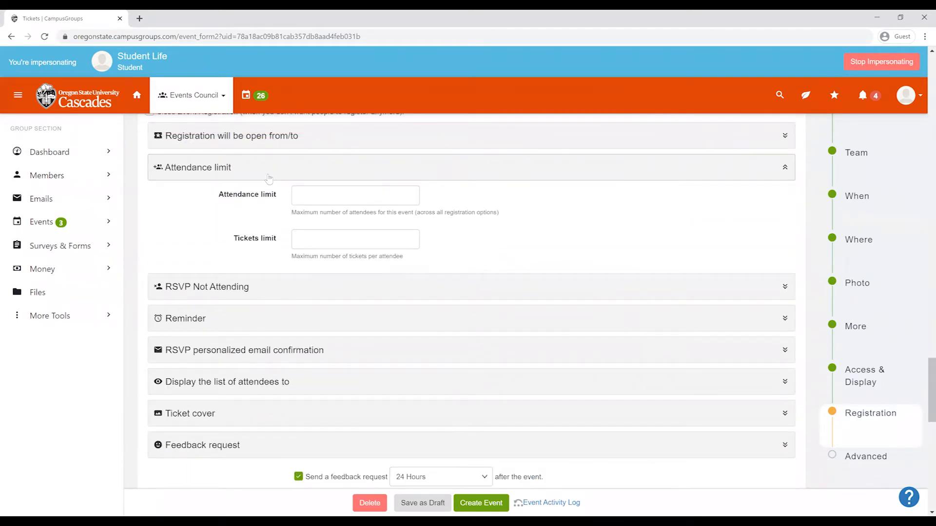
{"action": "left_click", "coordinate": [268, 178]}
Step: View the RSVP Not Attending option and the guest reminder settings, and collapse both
{"action": "left_click", "coordinate": [267, 208]}
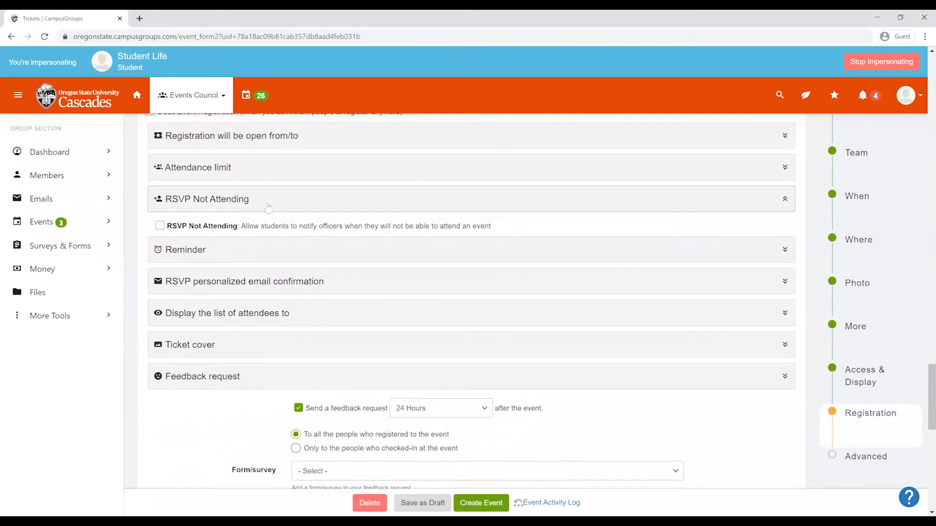
{"action": "left_click", "coordinate": [265, 207]}
{"action": "left_click", "coordinate": [260, 229]}
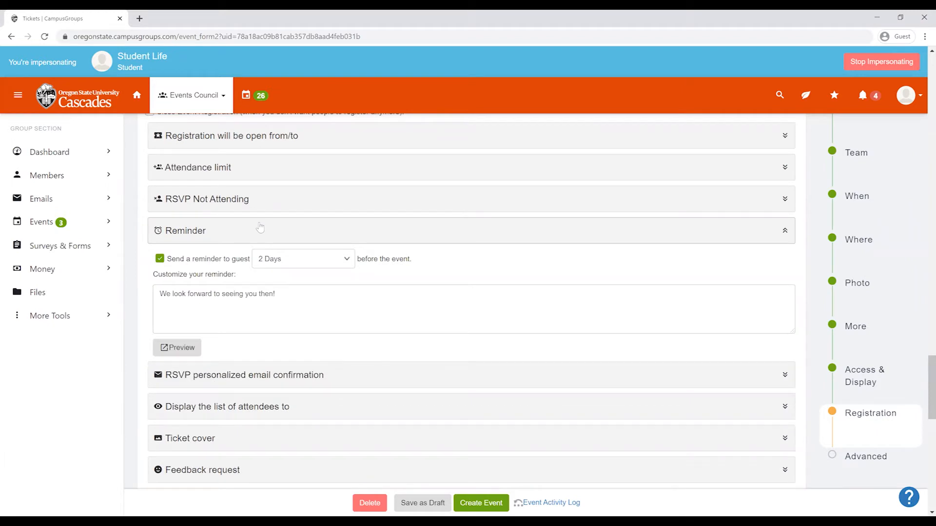
{"action": "left_click", "coordinate": [260, 229]}
Step: Look at the personalized RSVP email confirmation and the attendee list display options, and collapse both
{"action": "left_click", "coordinate": [258, 258]}
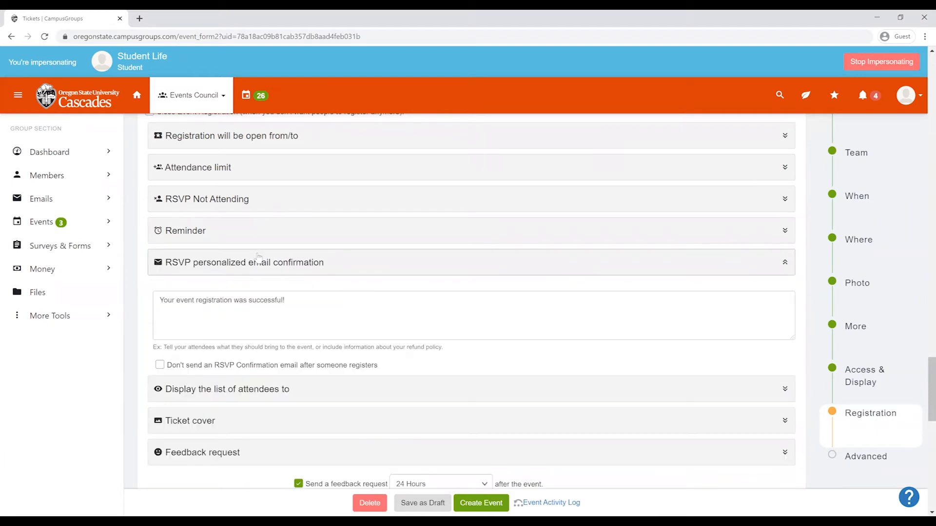
{"action": "left_click", "coordinate": [376, 267]}
{"action": "left_click", "coordinate": [365, 299]}
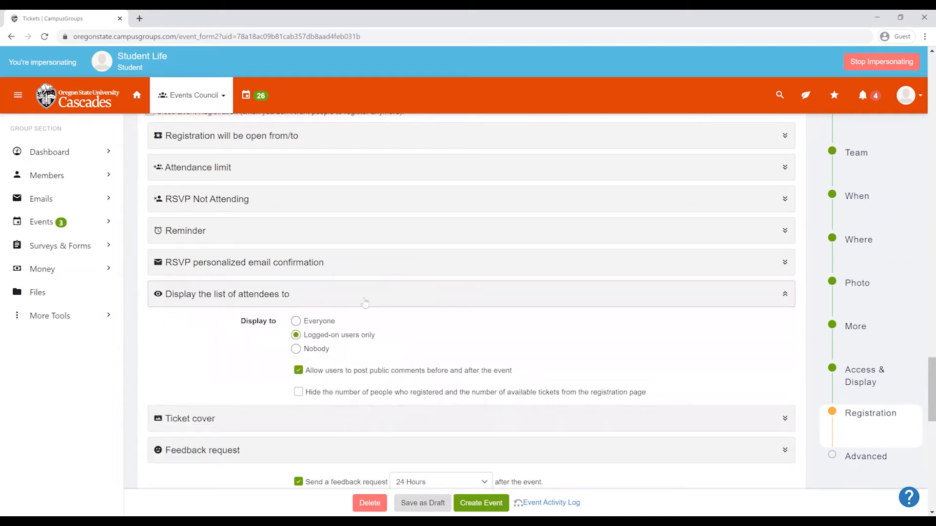
{"action": "left_click", "coordinate": [365, 301]}
Step: Review the ticket cover upload and the feedback request settings, collapsing the ticket cover section
{"action": "left_click", "coordinate": [350, 332]}
{"action": "scroll", "coordinate": [351, 335], "scroll_direction": "down", "scroll_amount": 1}
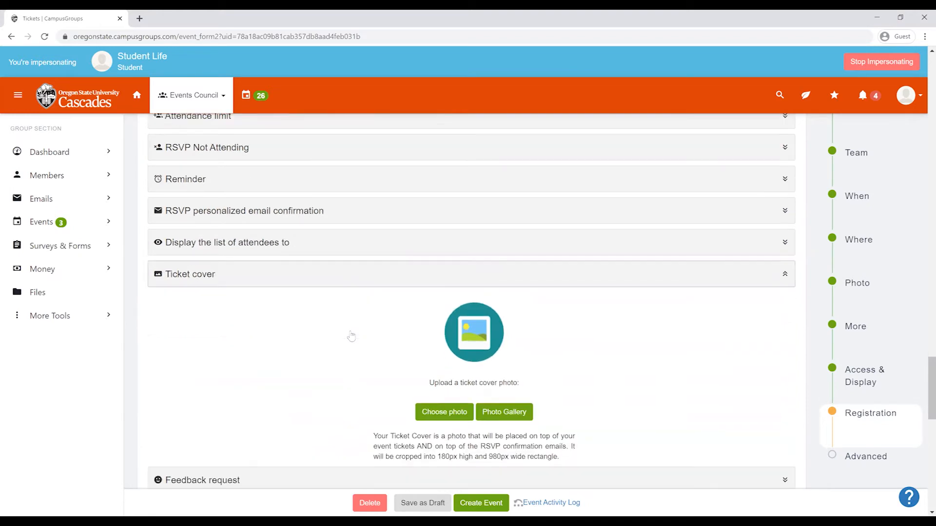
{"action": "scroll", "coordinate": [351, 335], "scroll_direction": "down", "scroll_amount": 1}
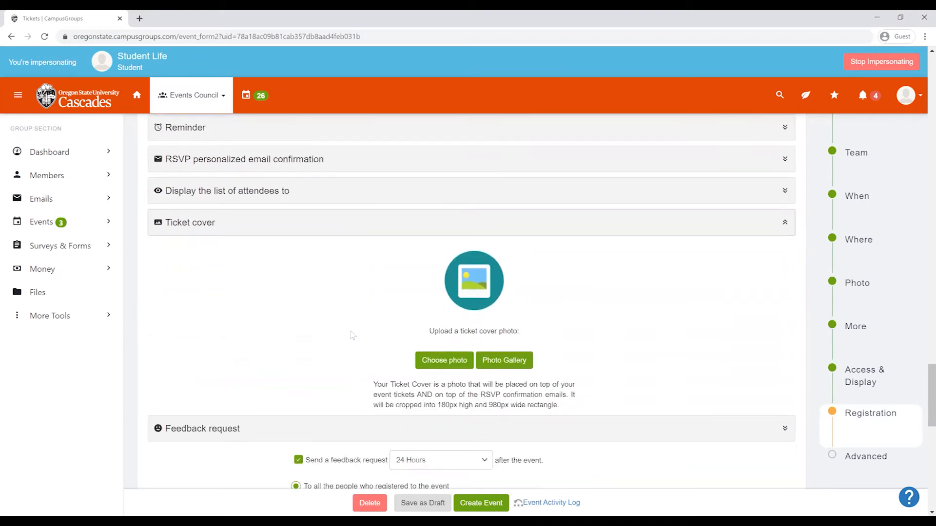
{"action": "left_click", "coordinate": [306, 224]}
{"action": "scroll", "coordinate": [341, 263], "scroll_direction": "down", "scroll_amount": 1}
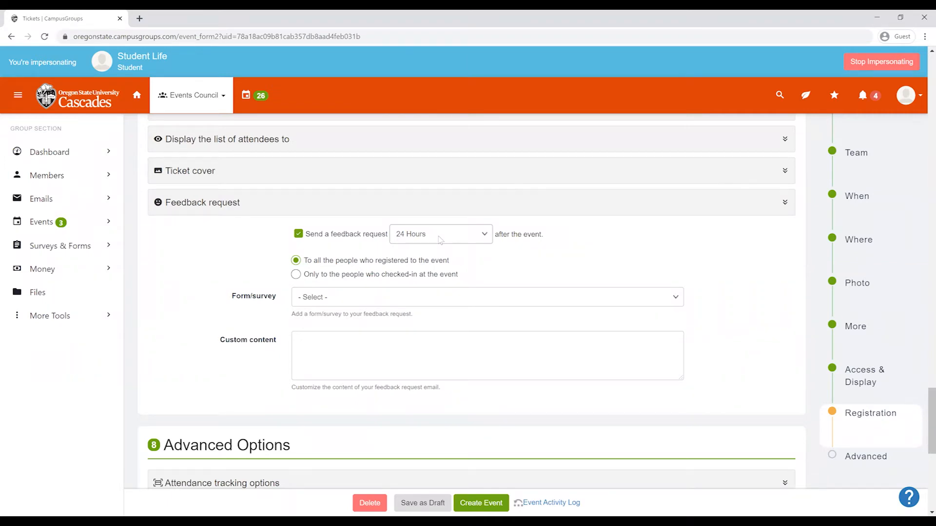
Step: Set the kiosk check-in method to "Enter name or email" in the attendance tracking options
{"action": "scroll", "coordinate": [440, 240], "scroll_direction": "down", "scroll_amount": 6}
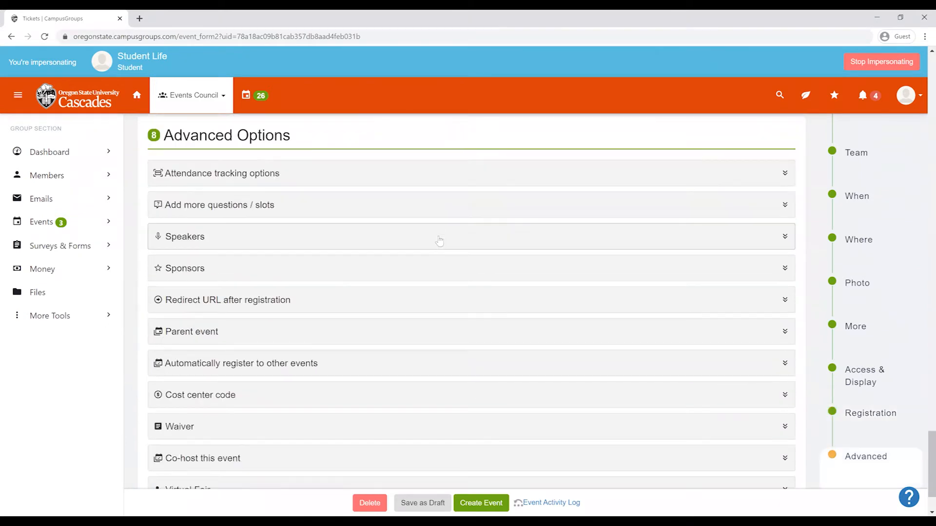
{"action": "left_click", "coordinate": [372, 181]}
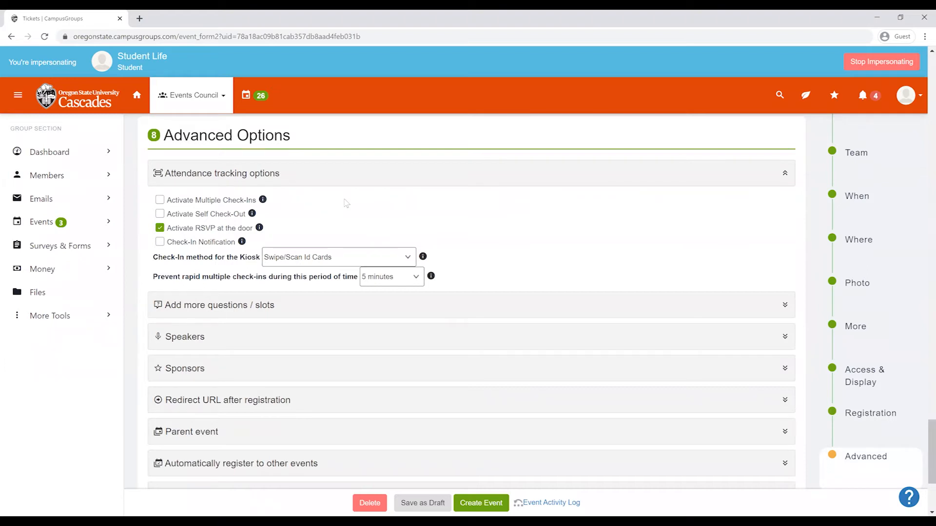
{"action": "left_click", "coordinate": [340, 257]}
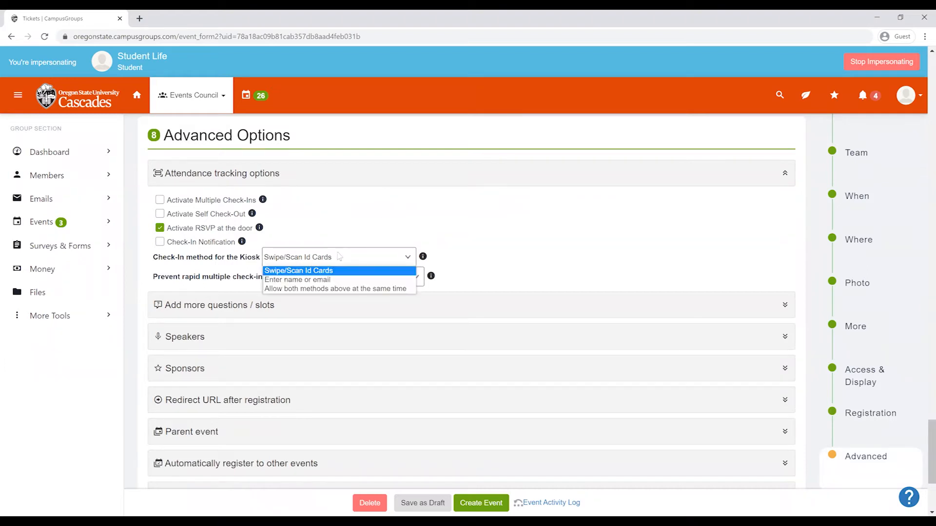
{"action": "left_click", "coordinate": [338, 281]}
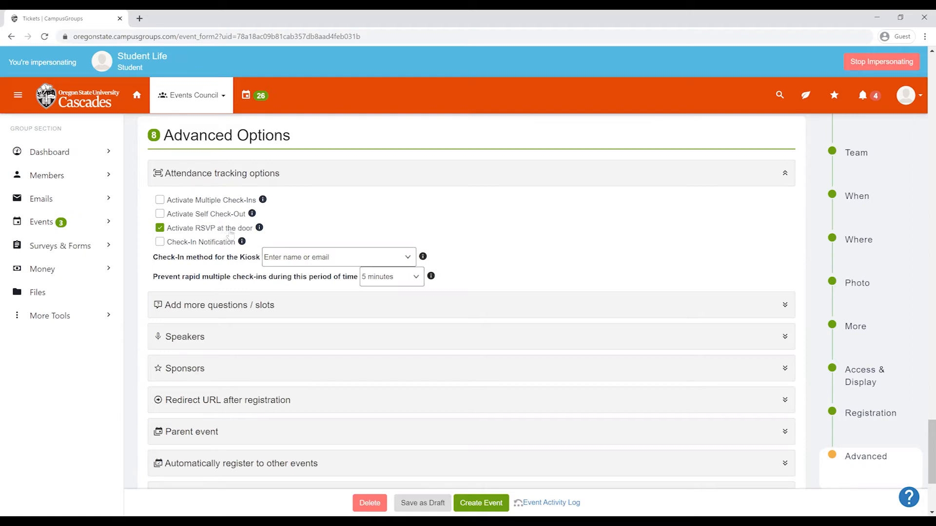
Step: Expand the additional questions section and review the questions available for the event registration page
{"action": "mouse_move", "coordinate": [260, 229]}
{"action": "scroll", "coordinate": [454, 226], "scroll_direction": "down", "scroll_amount": 1}
{"action": "left_click", "coordinate": [455, 253]}
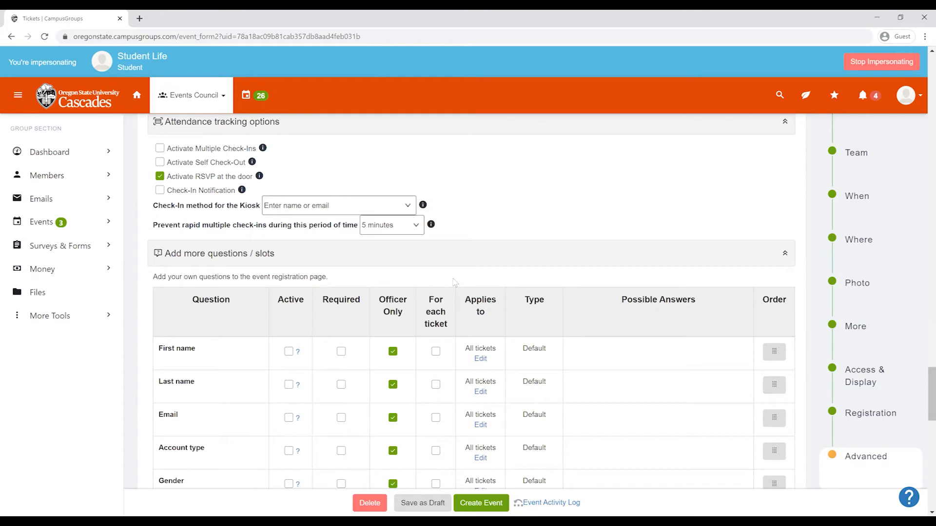
{"action": "scroll", "coordinate": [243, 322], "scroll_direction": "down", "scroll_amount": 4}
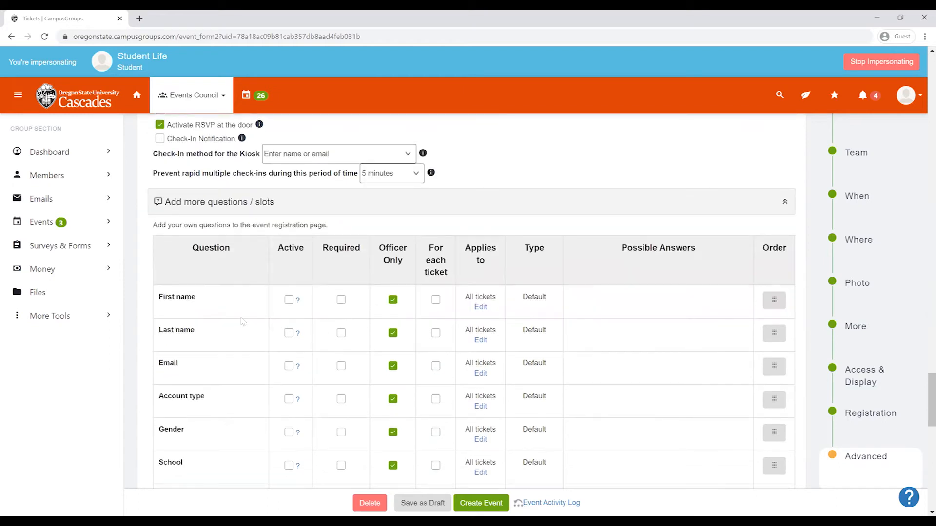
{"action": "scroll", "coordinate": [242, 321], "scroll_direction": "down", "scroll_amount": 8}
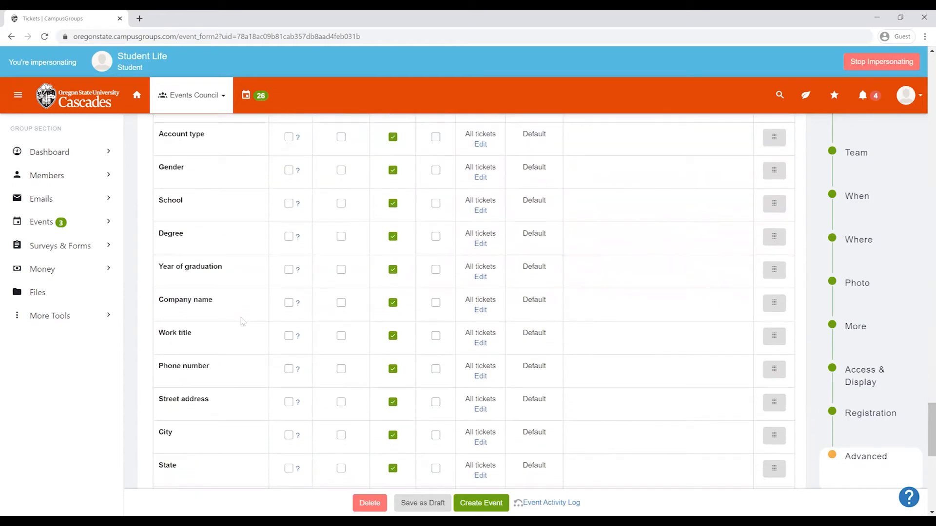
Step: Expand the Speakers section, view the dialog for adding a speaker and close it
{"action": "left_click", "coordinate": [246, 307]}
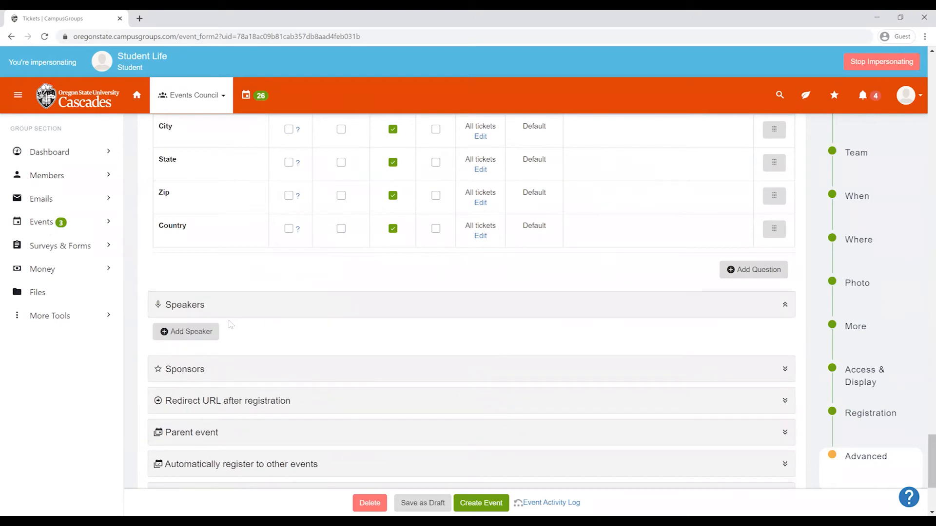
{"action": "left_click", "coordinate": [201, 331]}
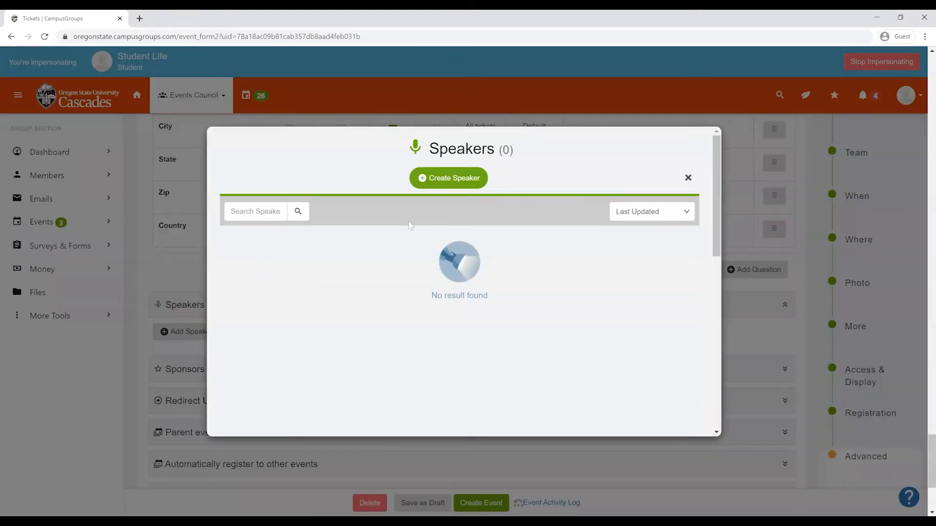
{"action": "left_click", "coordinate": [687, 178]}
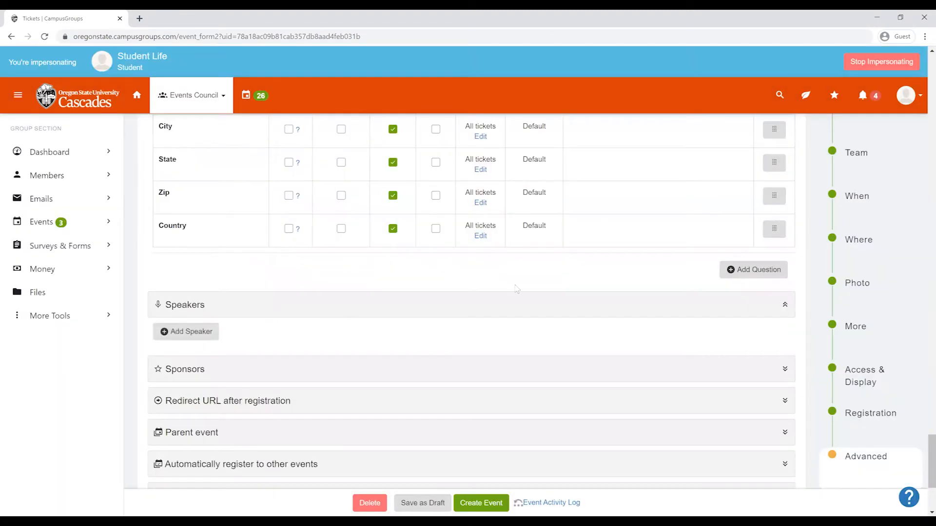
Step: Expand the Sponsors section, view the dialog for creating a sponsor and close it without adding one
{"action": "left_click", "coordinate": [453, 367]}
{"action": "scroll", "coordinate": [452, 368], "scroll_direction": "down", "scroll_amount": 2}
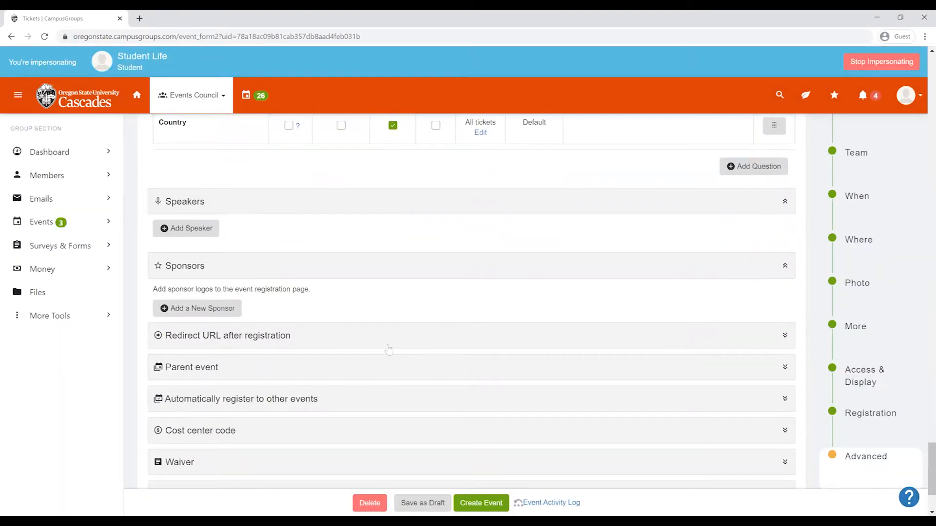
{"action": "left_click", "coordinate": [197, 308]}
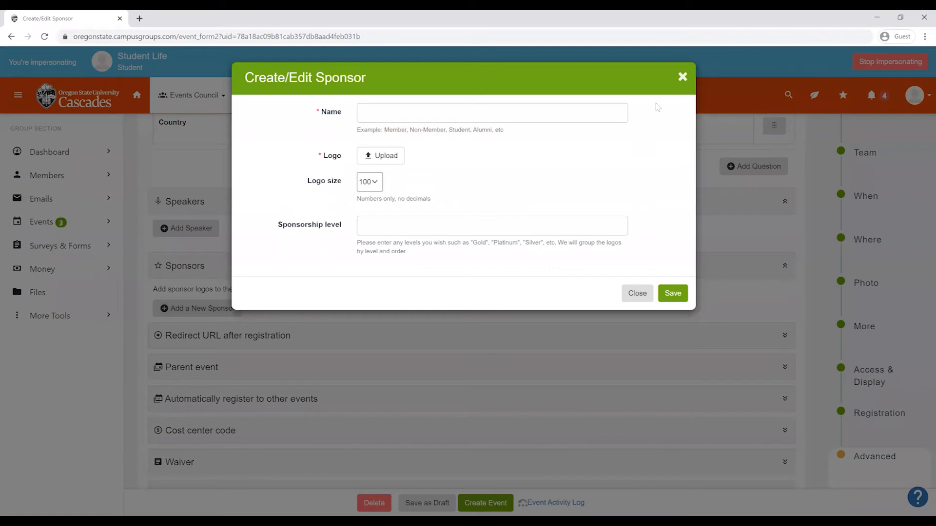
{"action": "left_click", "coordinate": [682, 78]}
{"action": "scroll", "coordinate": [265, 242], "scroll_direction": "down", "scroll_amount": 2}
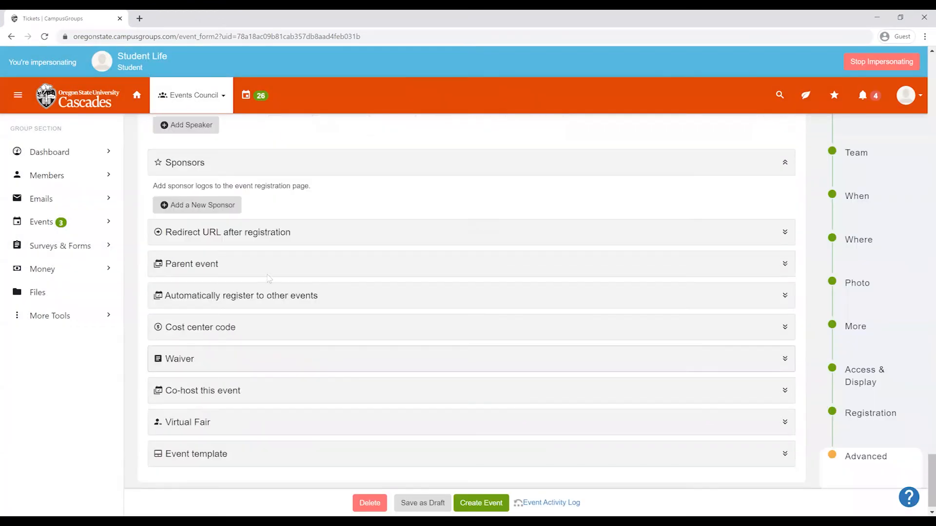
Step: Expand and review the redirect URL, parent event and automatic registration to other events sections
{"action": "left_click", "coordinate": [265, 239]}
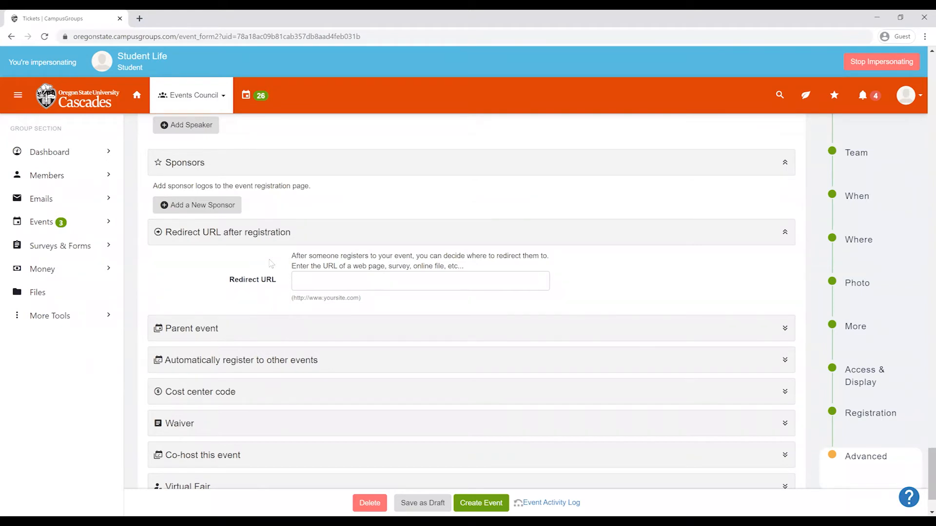
{"action": "scroll", "coordinate": [271, 263], "scroll_direction": "down", "scroll_amount": 1}
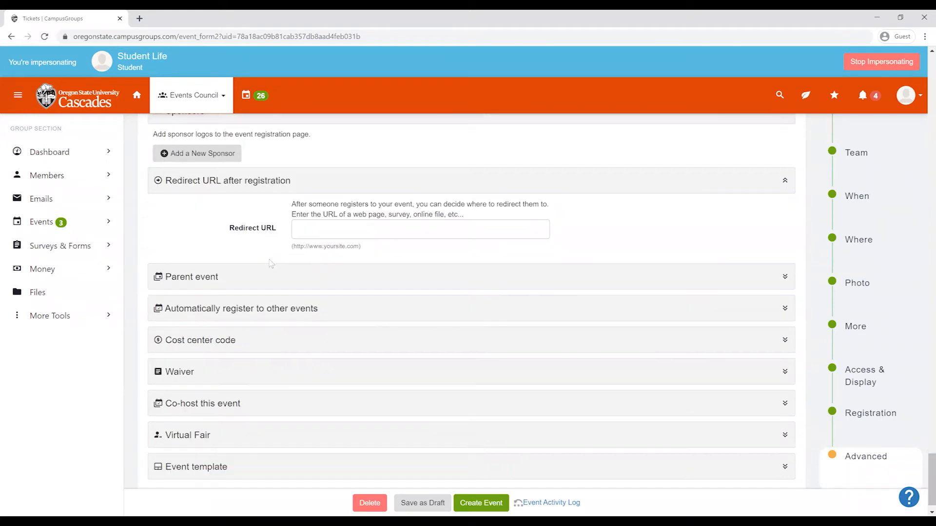
{"action": "left_click", "coordinate": [270, 276]}
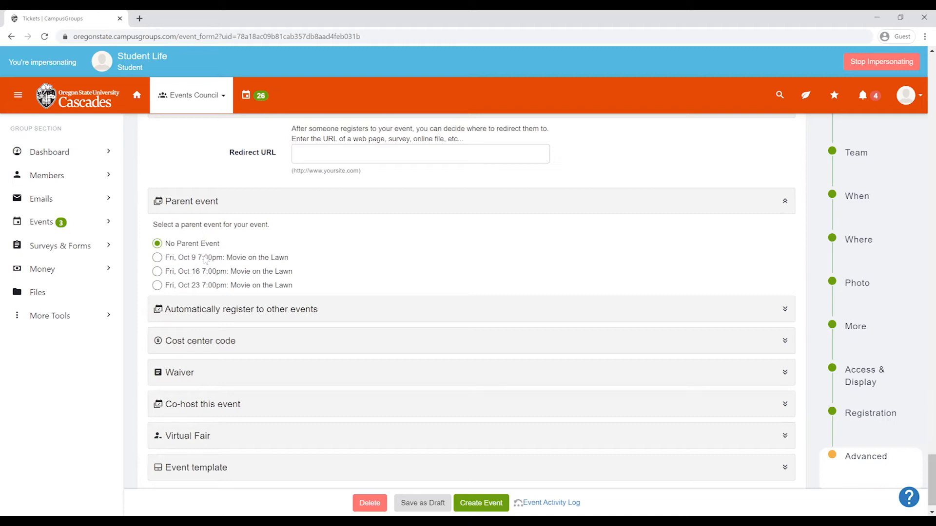
{"action": "left_click", "coordinate": [198, 314]}
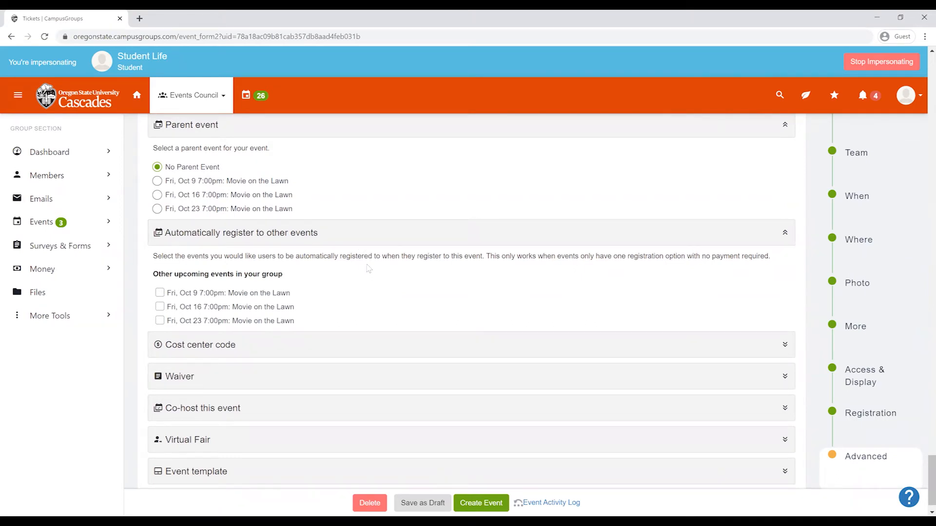
{"action": "scroll", "coordinate": [368, 268], "scroll_direction": "down", "scroll_amount": 1}
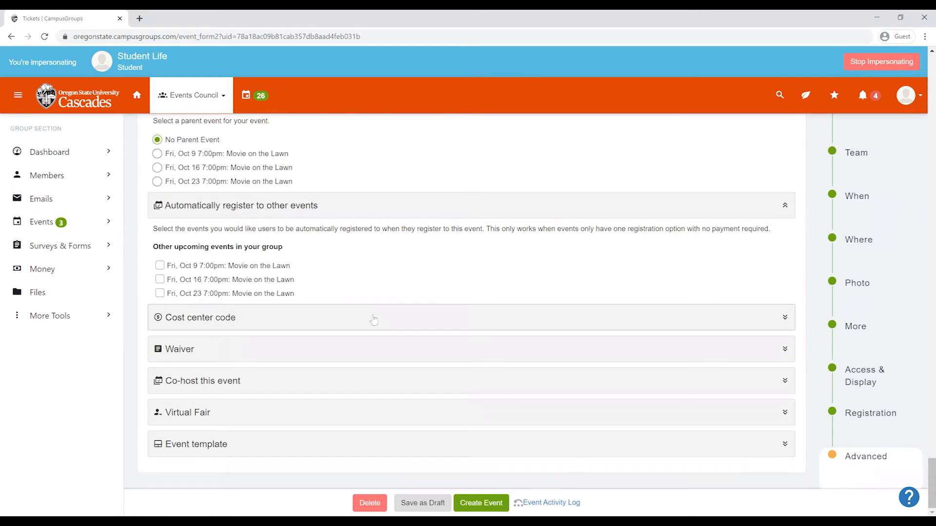
Step: Review the waiver, co-host, virtual fair and event template sections, collapsing the co-host section again
{"action": "left_click", "coordinate": [368, 347]}
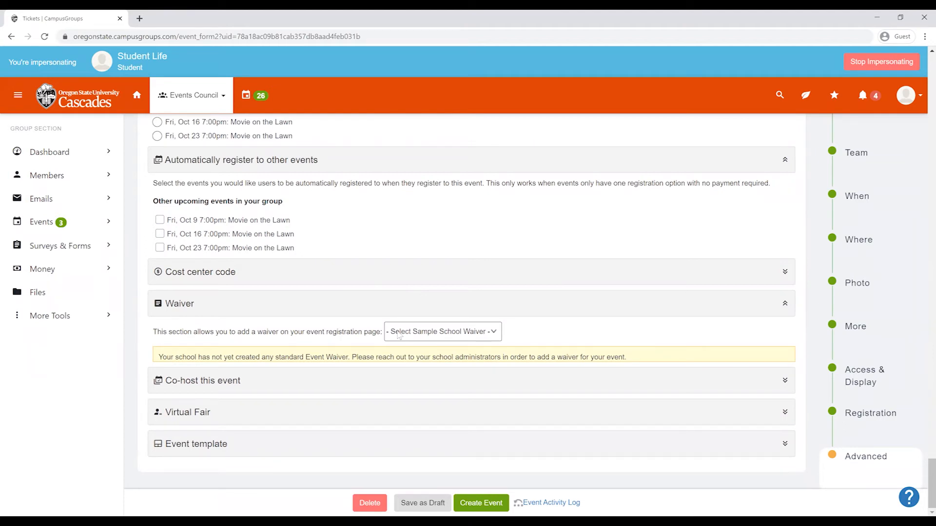
{"action": "left_click", "coordinate": [390, 381]}
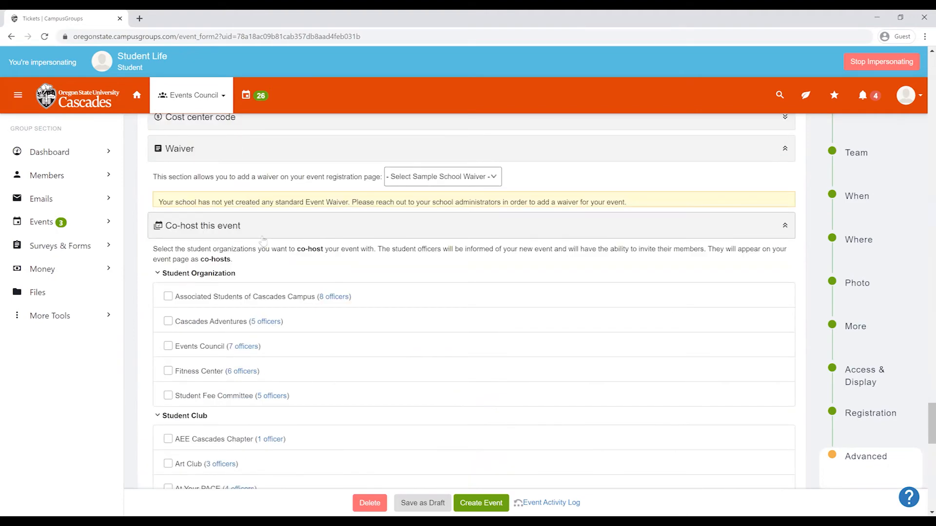
{"action": "left_click", "coordinate": [262, 239]}
{"action": "left_click", "coordinate": [263, 405]}
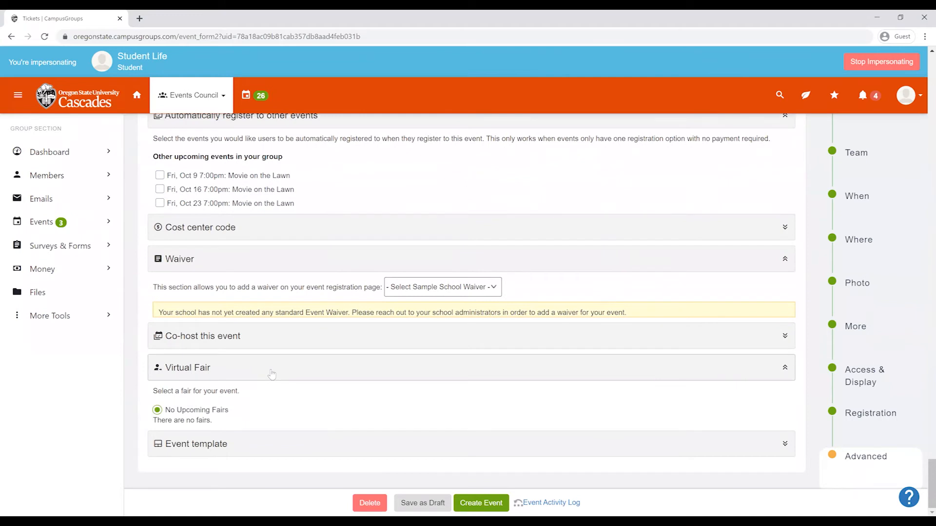
{"action": "left_click", "coordinate": [271, 443]}
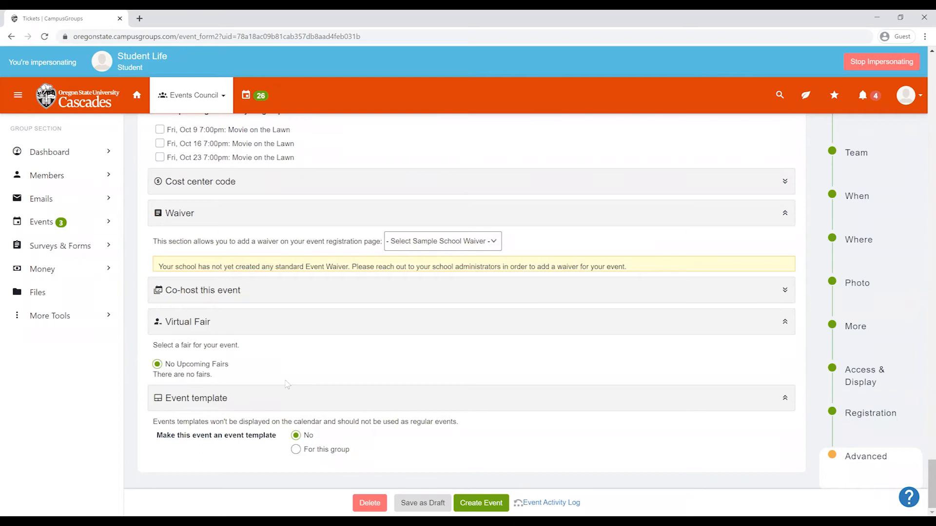
Step: Create the event, review its expanded details on the Event Approval Form and submit the form for approval
{"action": "left_click", "coordinate": [475, 504]}
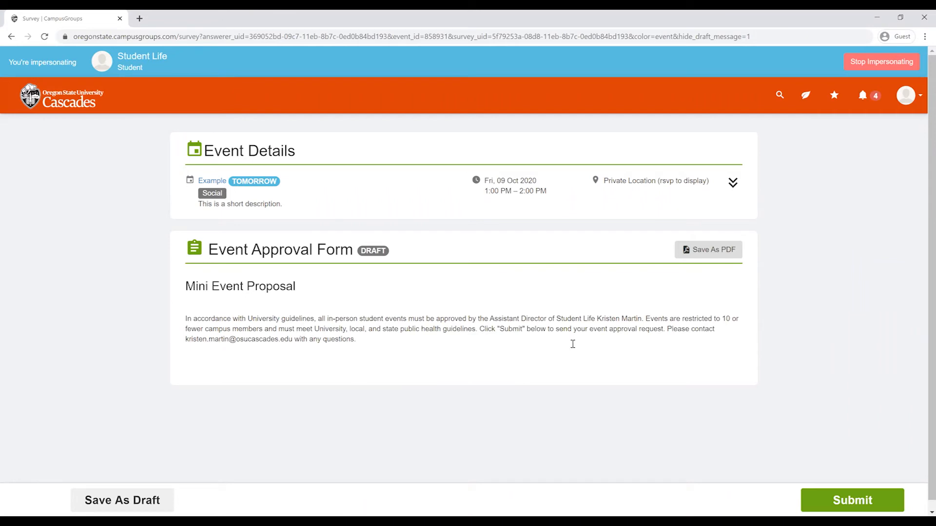
{"action": "left_click", "coordinate": [732, 183]}
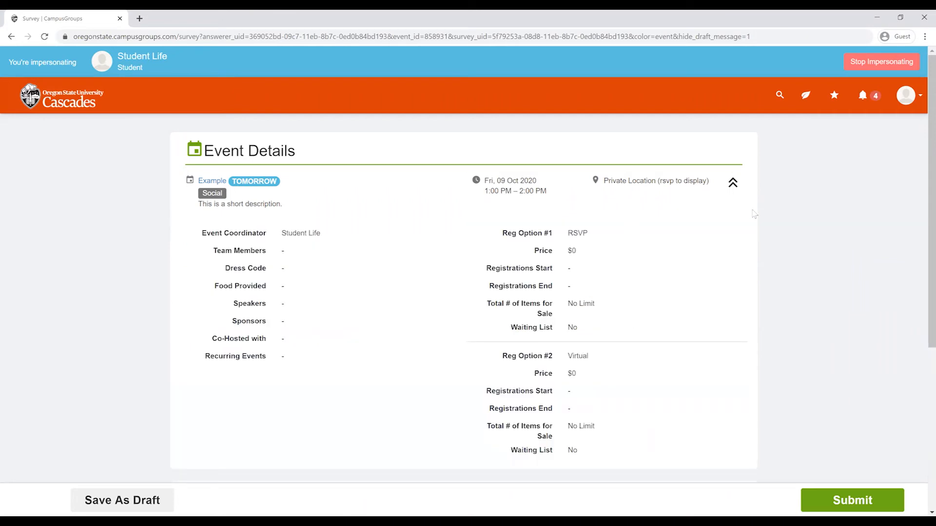
{"action": "left_click", "coordinate": [736, 186]}
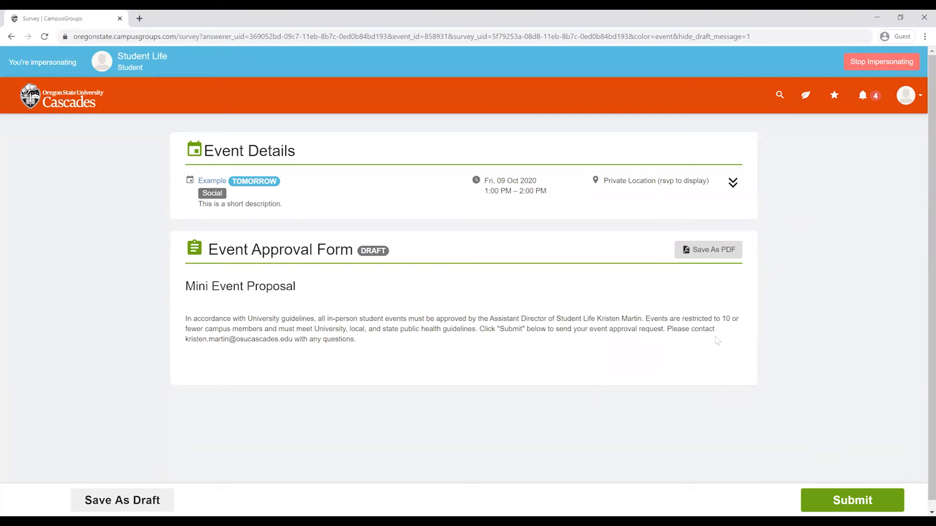
{"action": "left_click", "coordinate": [861, 505]}
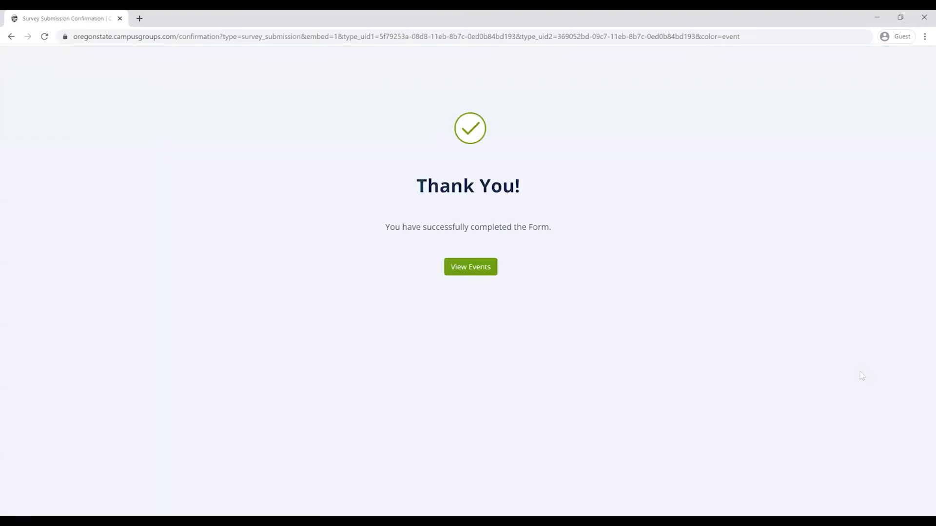
Step: Open the upcoming events list, review the Oct 9 Movie on the Lawn event page and return to the list
{"action": "left_click", "coordinate": [495, 266]}
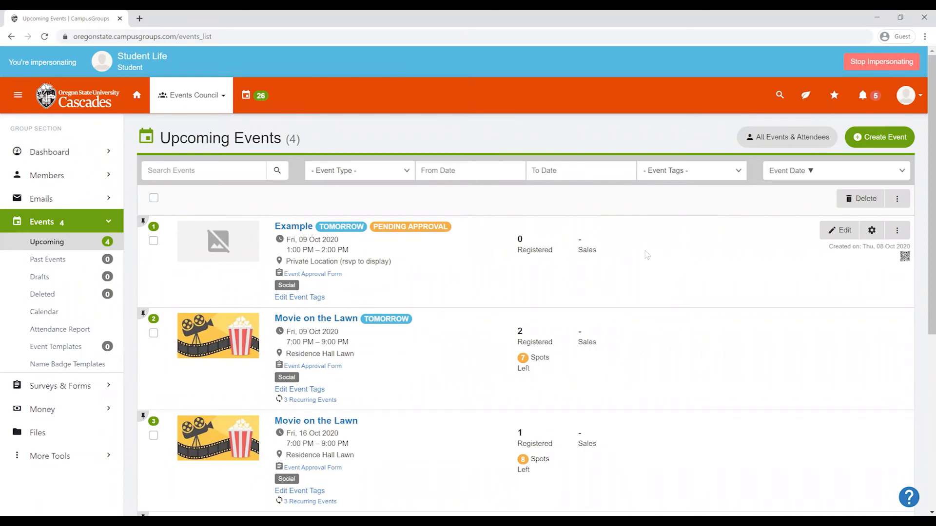
{"action": "scroll", "coordinate": [404, 317], "scroll_direction": "down", "scroll_amount": 2}
{"action": "scroll", "coordinate": [403, 317], "scroll_direction": "up", "scroll_amount": 2}
{"action": "left_click", "coordinate": [342, 322]}
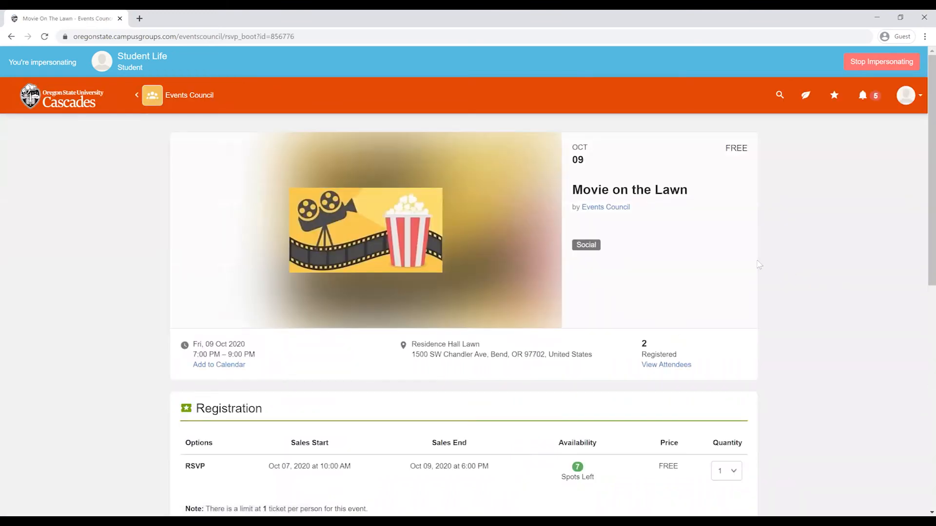
{"action": "scroll", "coordinate": [759, 264], "scroll_direction": "down", "scroll_amount": 3}
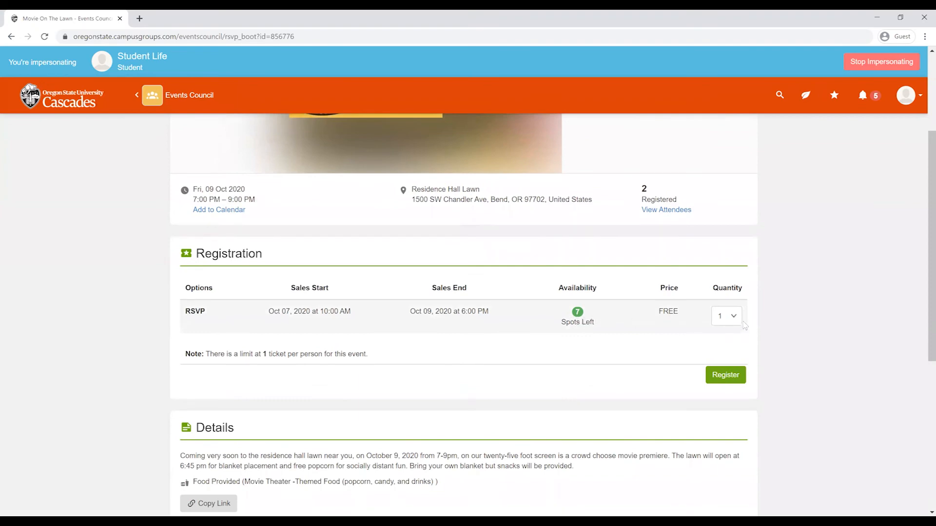
{"action": "scroll", "coordinate": [744, 325], "scroll_direction": "down", "scroll_amount": 4}
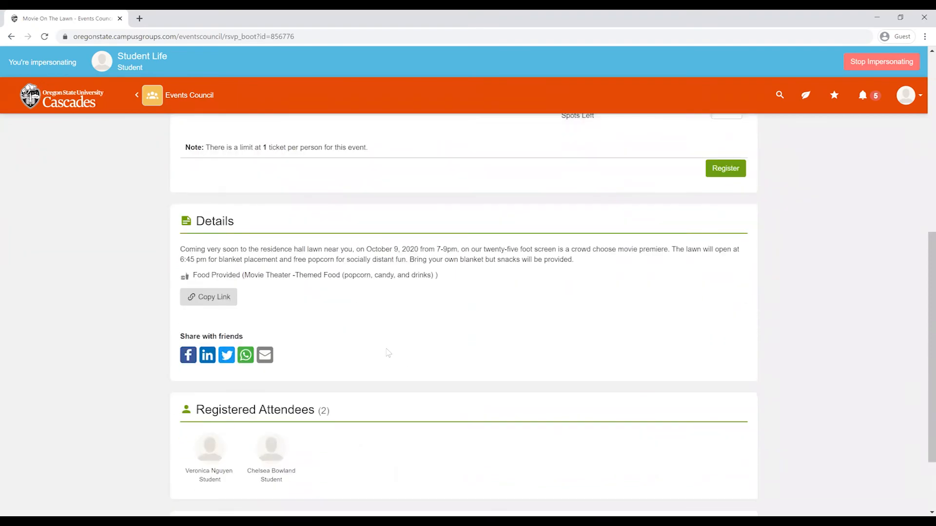
{"action": "scroll", "coordinate": [388, 352], "scroll_direction": "down", "scroll_amount": 2}
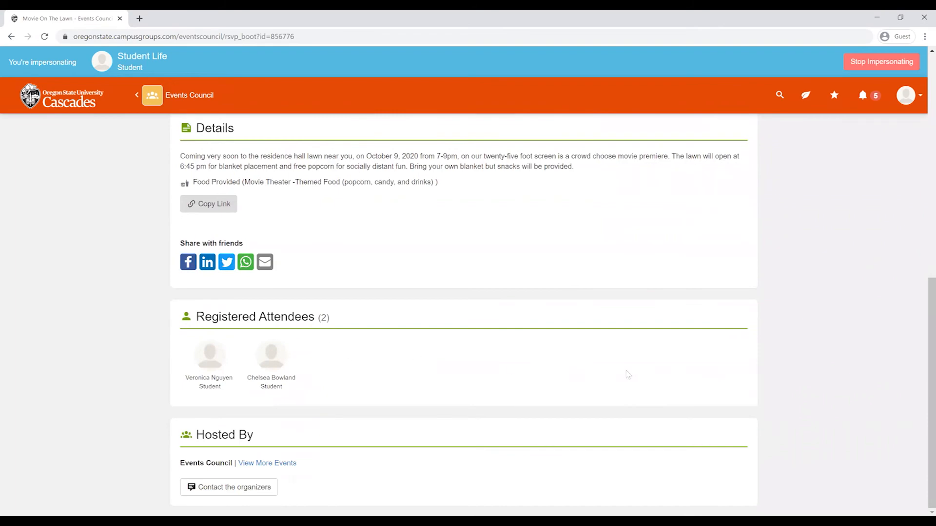
{"action": "scroll", "coordinate": [628, 374], "scroll_direction": "up", "scroll_amount": 7}
{"action": "scroll", "coordinate": [627, 374], "scroll_direction": "up", "scroll_amount": 1}
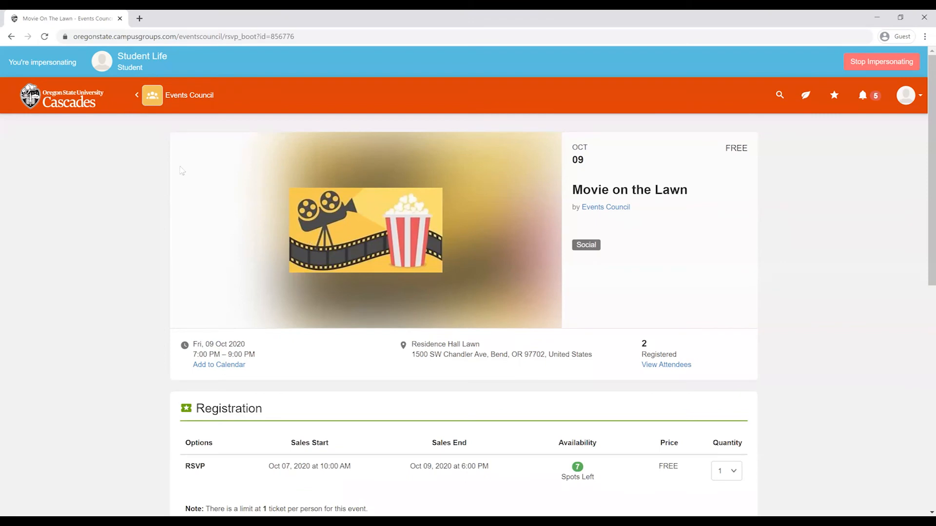
{"action": "left_click", "coordinate": [150, 98]}
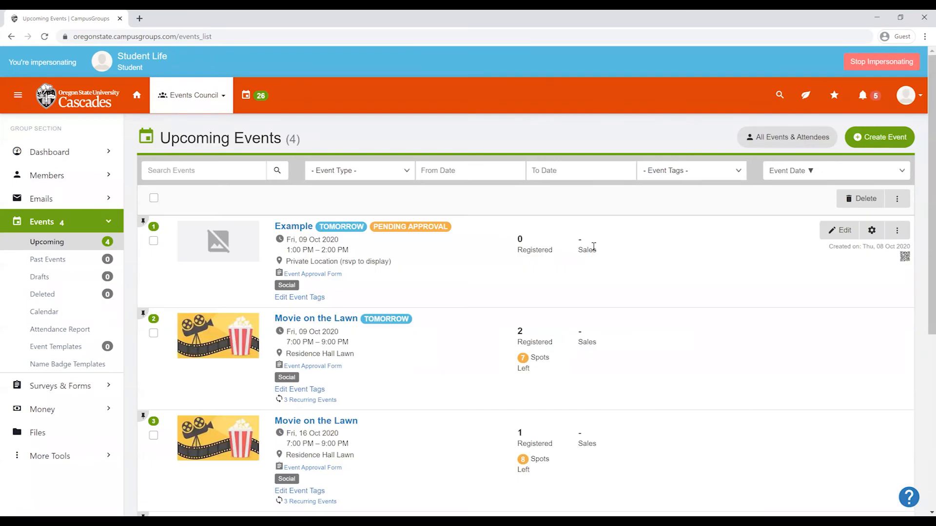
Step: View the additional actions for the Example event and open its attendee check-in page
{"action": "left_click", "coordinate": [896, 230]}
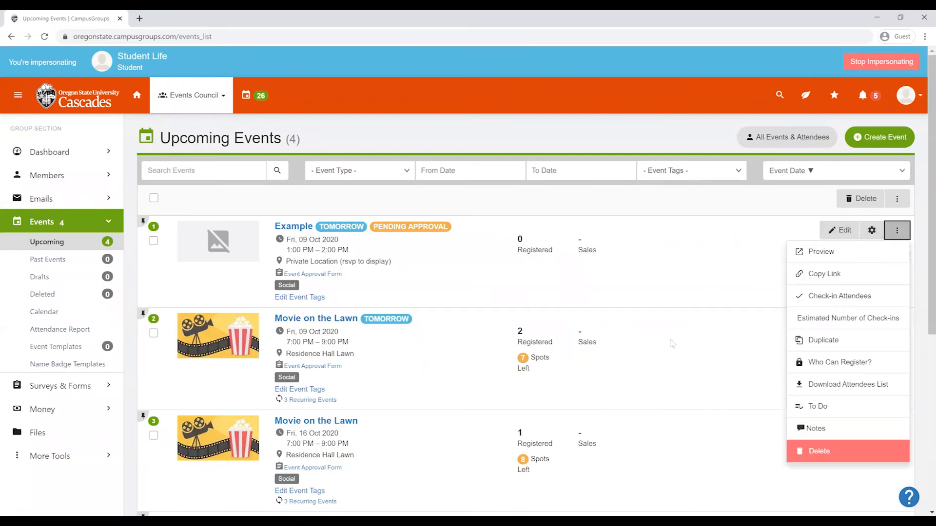
{"action": "left_click", "coordinate": [673, 344]}
{"action": "left_click", "coordinate": [897, 230]}
{"action": "left_click", "coordinate": [866, 304]}
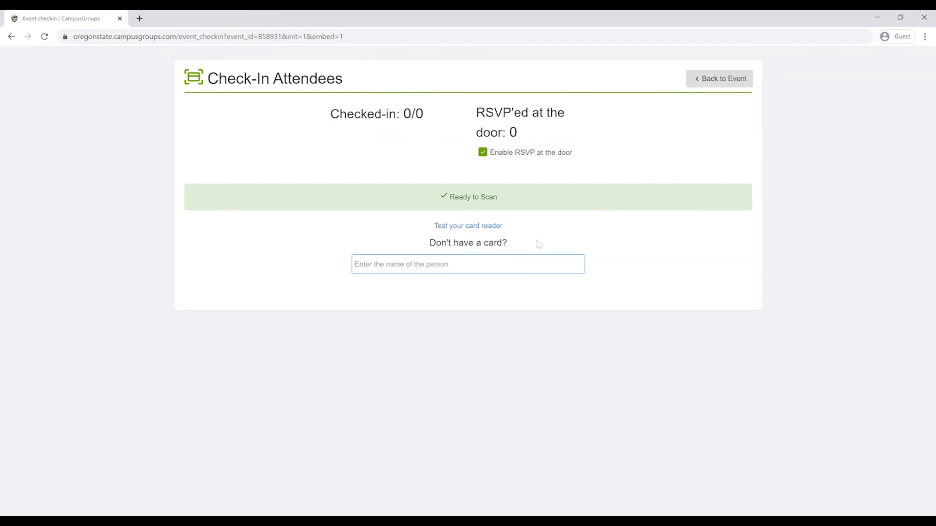
Step: Search for the student by name on the check-in page and select the matching person
{"action": "type", "text": "comu"}
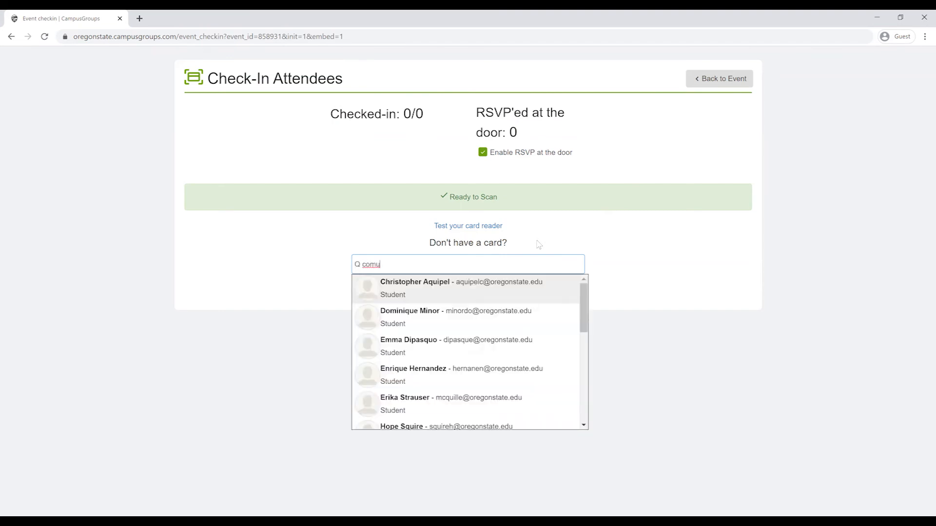
{"action": "key", "text": "BackSpace"}
{"action": "key", "text": "BackSpace"}
{"action": "key", "text": "BackSpace"}
{"action": "key", "text": "BackSpace"}
{"action": "type", "text": "Com"}
{"action": "scroll", "coordinate": [507, 311], "scroll_direction": "down", "scroll_amount": 8}
{"action": "left_click", "coordinate": [507, 311]}
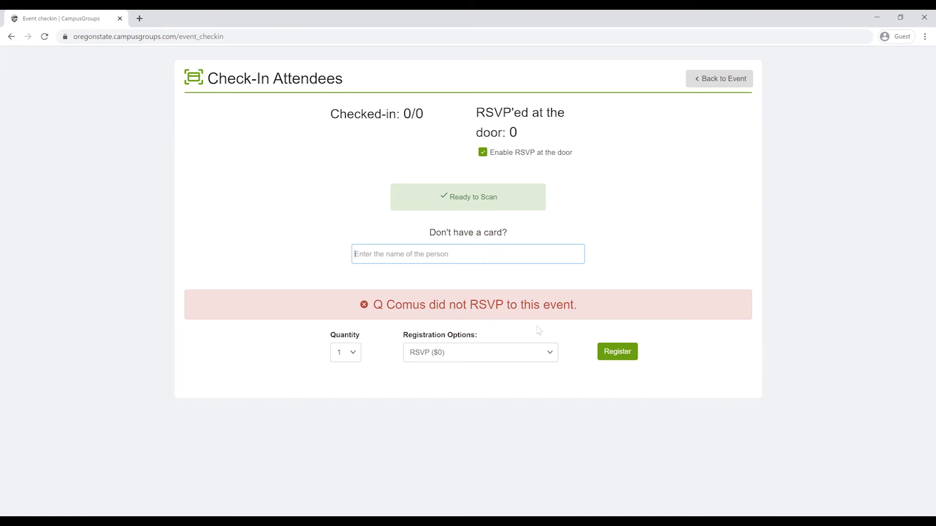
Step: Register the selected student at the door with the RSVP ($0) option and a quantity of 1
{"action": "left_click", "coordinate": [522, 360]}
{"action": "left_click", "coordinate": [520, 363]}
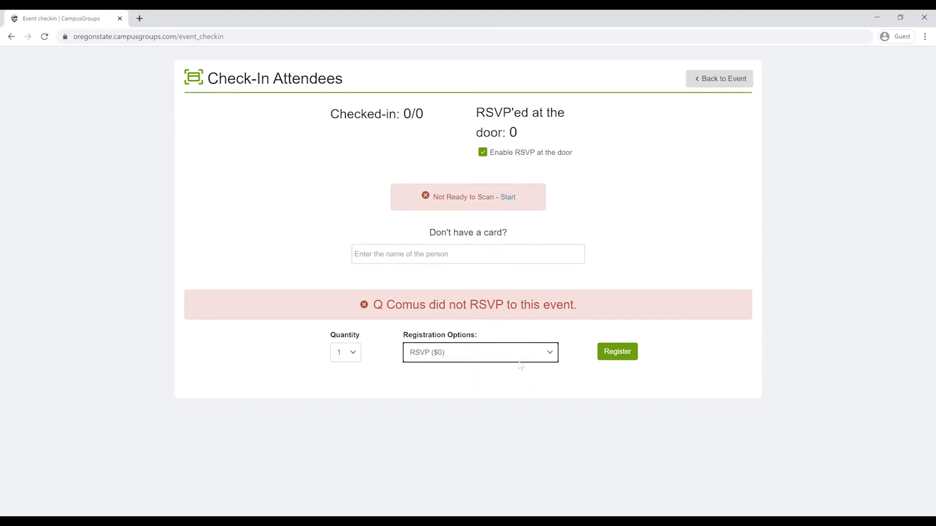
{"action": "left_click", "coordinate": [628, 344]}
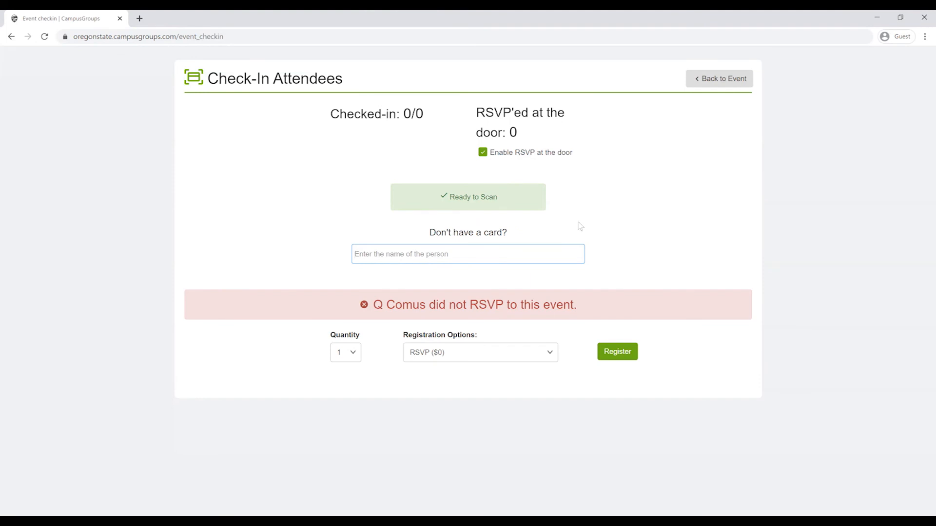
{"action": "left_click", "coordinate": [611, 355]}
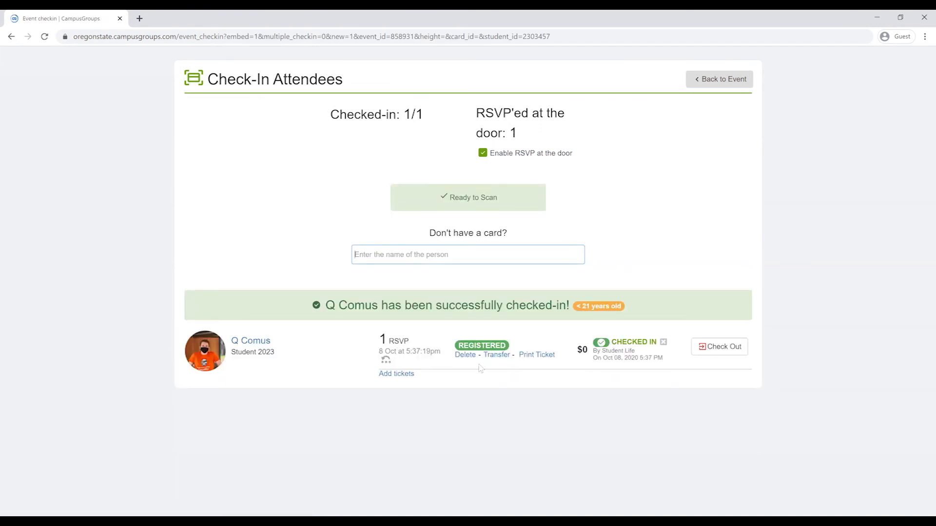
Step: Check the attendee out of the event and look up the same person again by name
{"action": "left_click", "coordinate": [713, 350]}
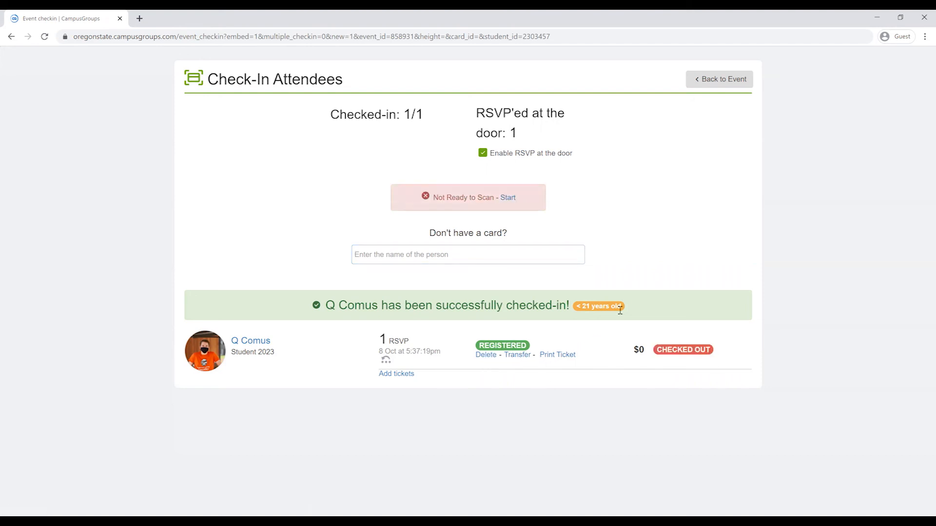
{"action": "type", "text": "QCo"}
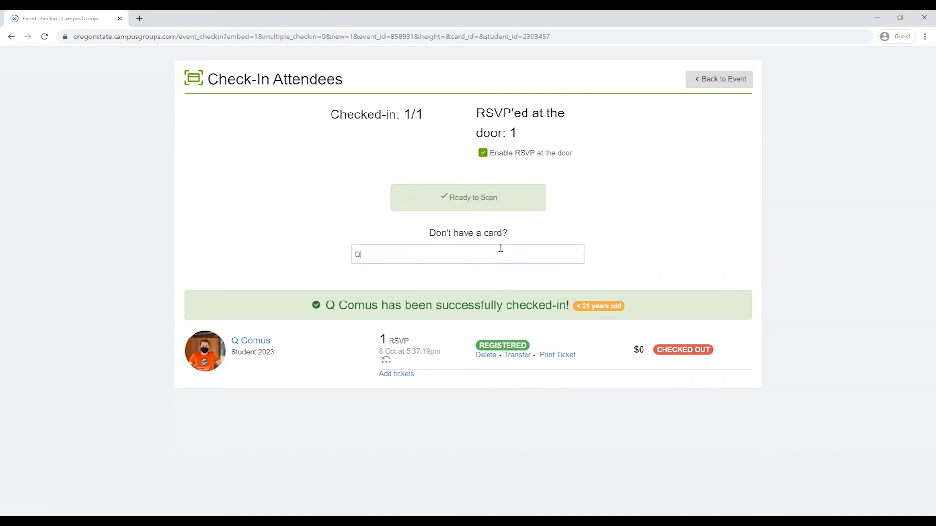
{"action": "key", "text": "BackSpace"}
{"action": "key", "text": "BackSpace"}
{"action": "type", "text": "Comus"}
{"action": "scroll", "coordinate": [499, 299], "scroll_direction": "down", "scroll_amount": 1}
{"action": "scroll", "coordinate": [499, 300], "scroll_direction": "down", "scroll_amount": 4}
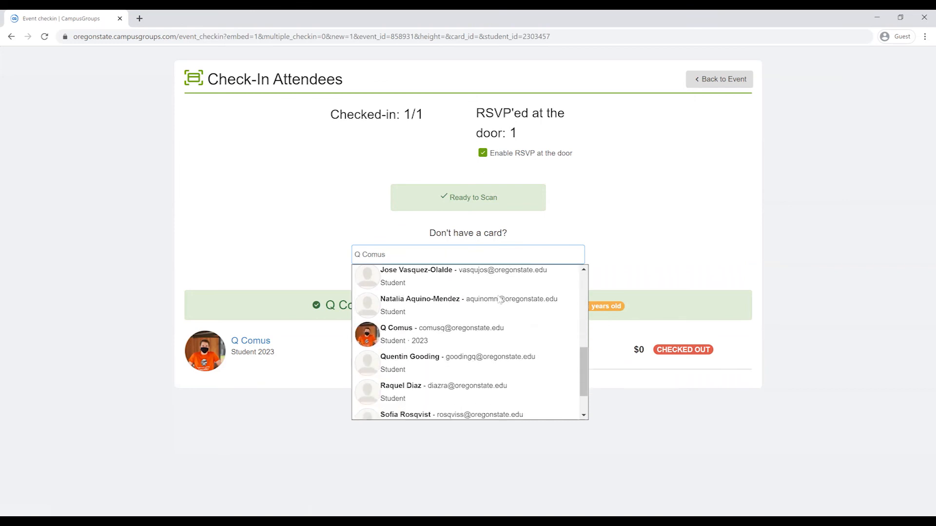
{"action": "left_click", "coordinate": [531, 302]}
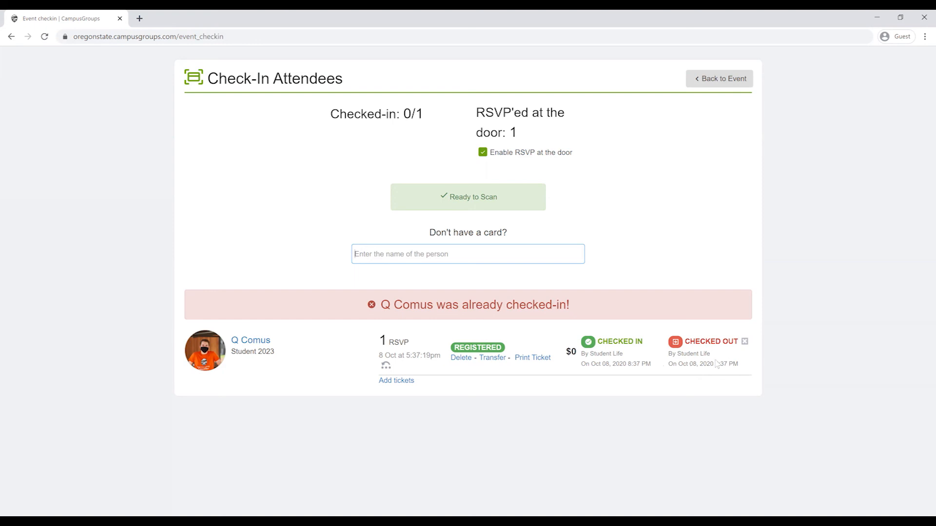
Step: Remove the attendee's check-out and check-in records and go back to the event's details page
{"action": "left_click", "coordinate": [744, 343]}
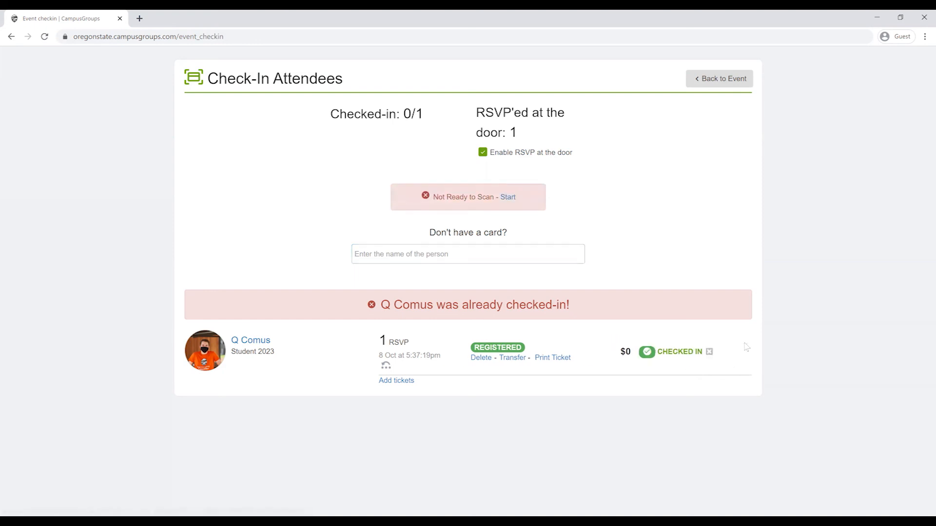
{"action": "left_click", "coordinate": [709, 351]}
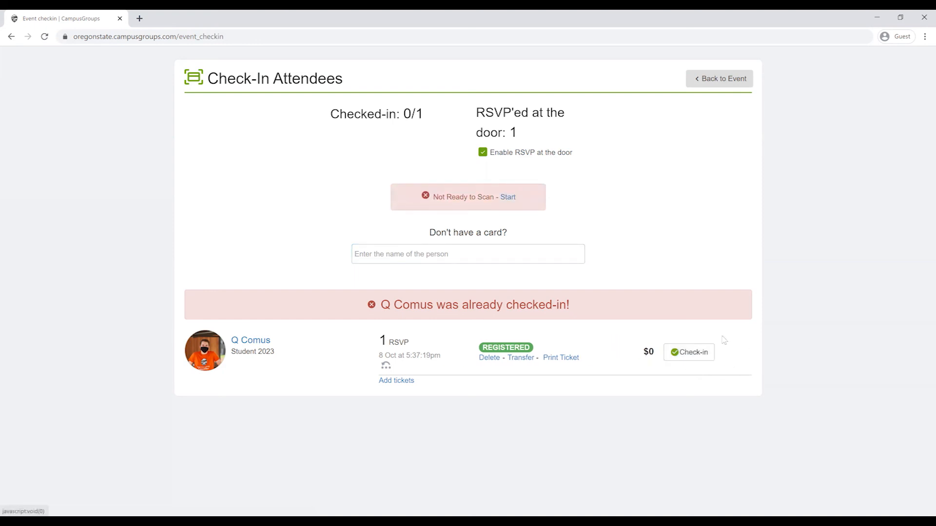
{"action": "left_click", "coordinate": [726, 82]}
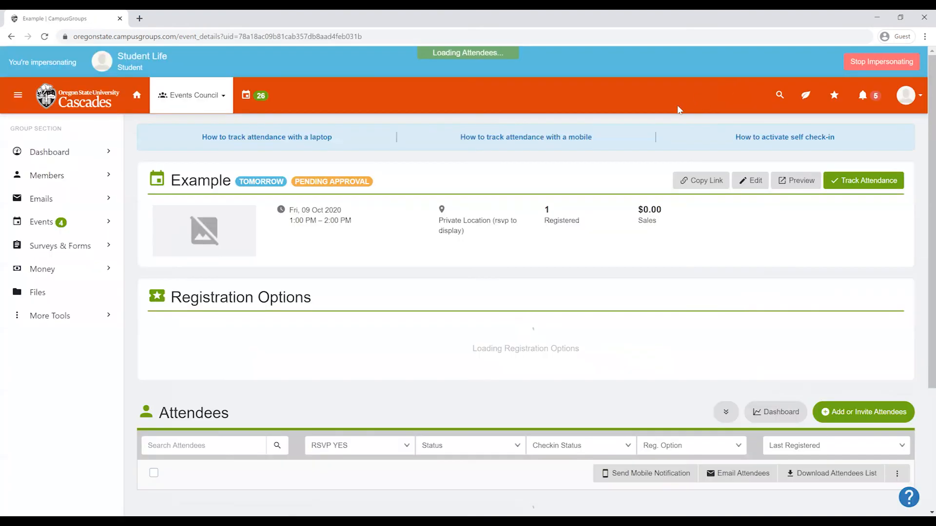